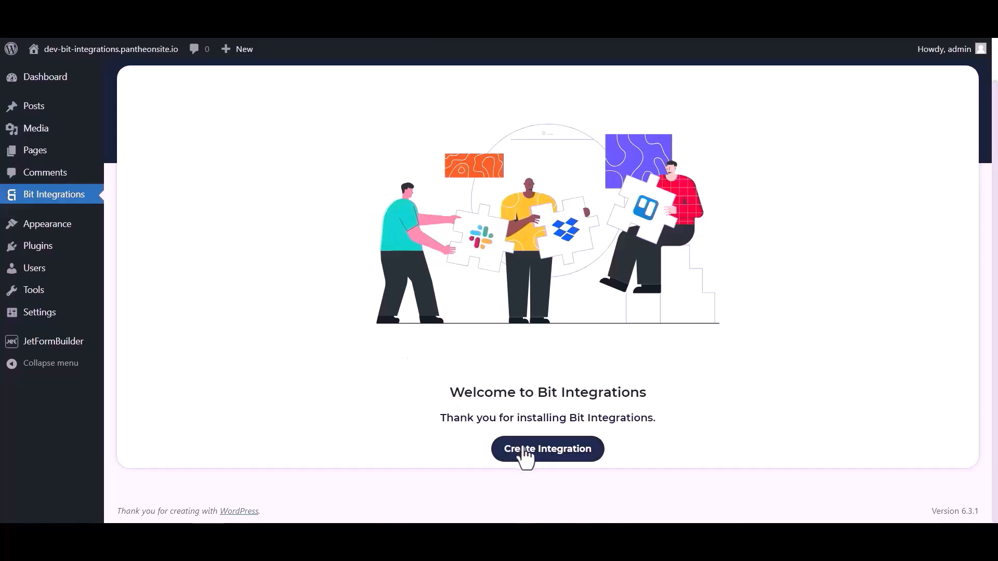
Create an integration triggered by JetForm Builder, copy its webhook URL and start fetching test data.
click(372, 131)
text(jet)
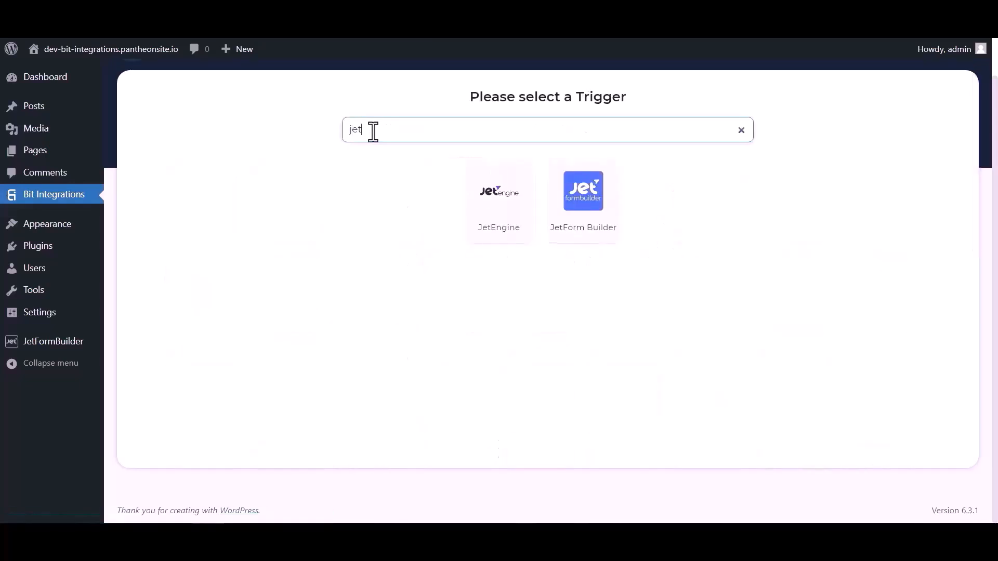
click(583, 221)
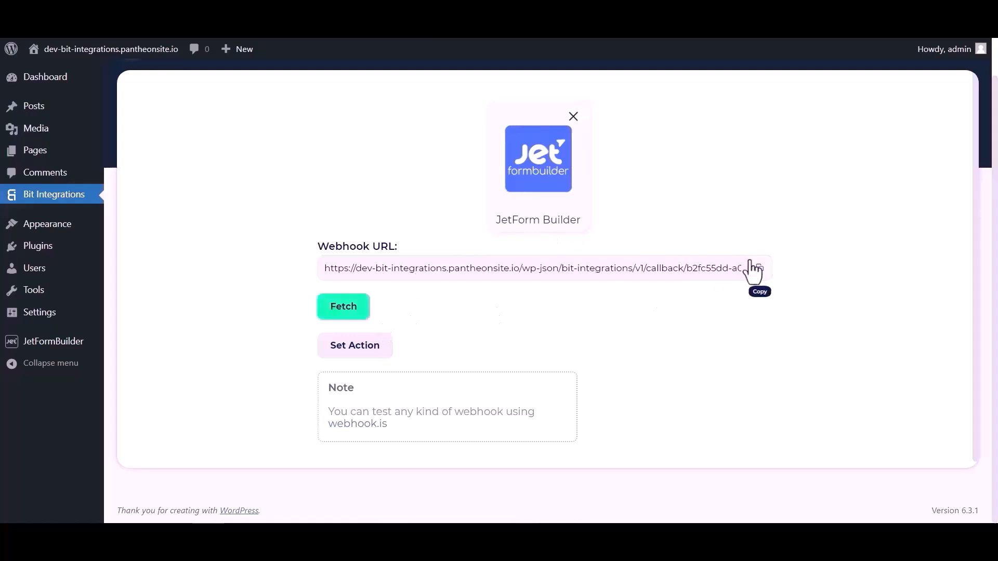
click(756, 270)
click(348, 311)
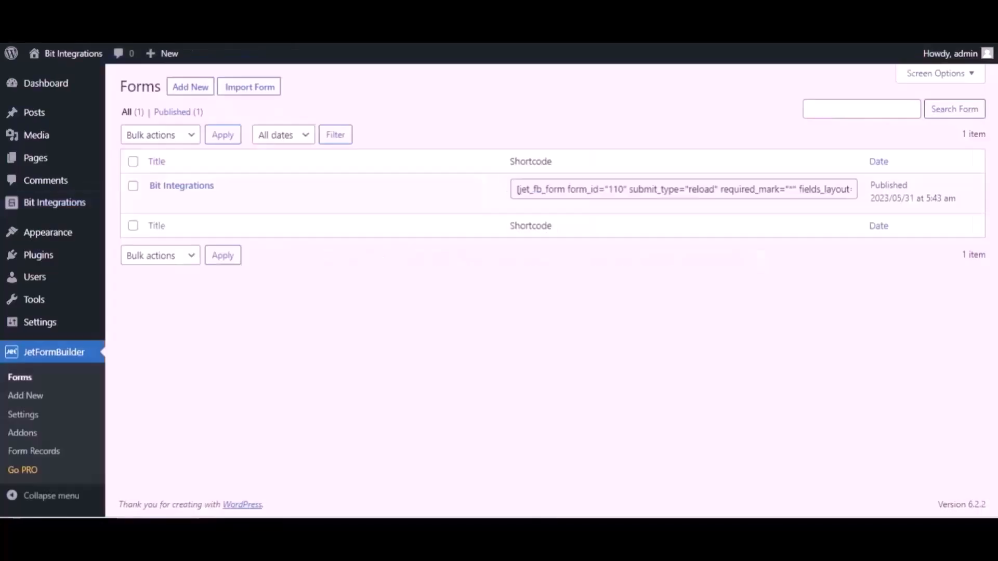
Open the Bit Integrations form and set its first post-submit action to Call Webhook.
mouse_move(237, 190)
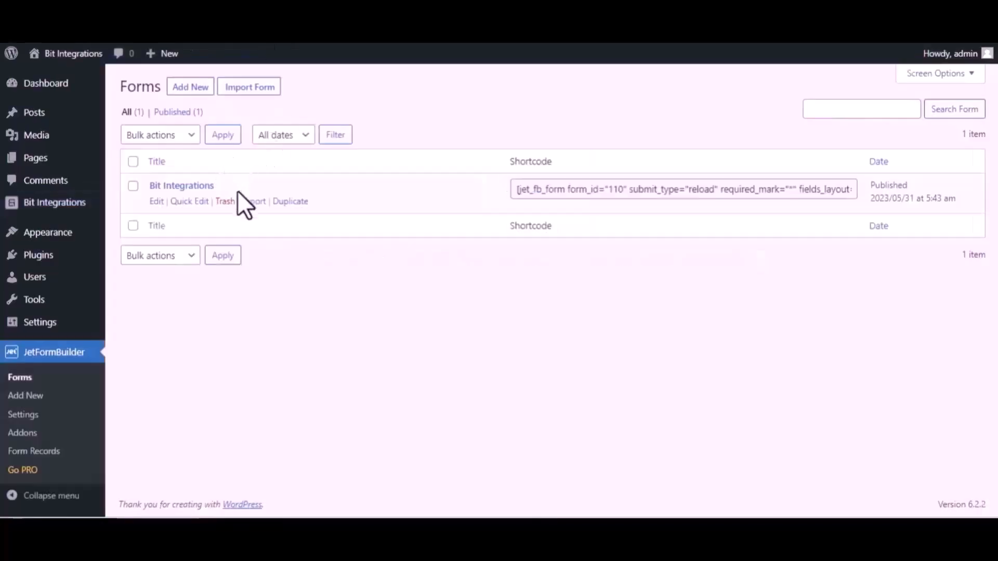
click(157, 202)
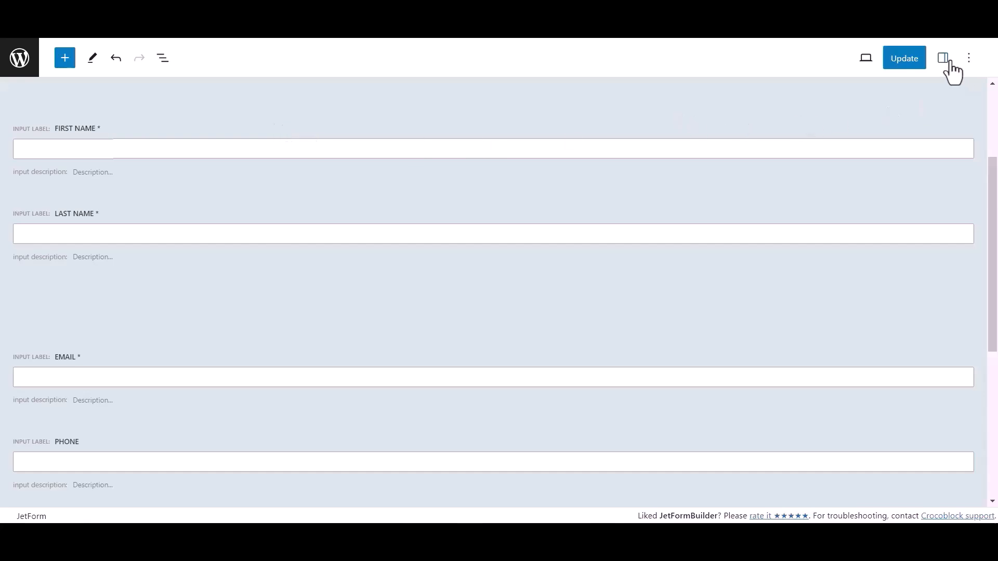
click(943, 58)
scroll(855, 376, down, 2)
click(901, 362)
scroll(894, 359, down, 3)
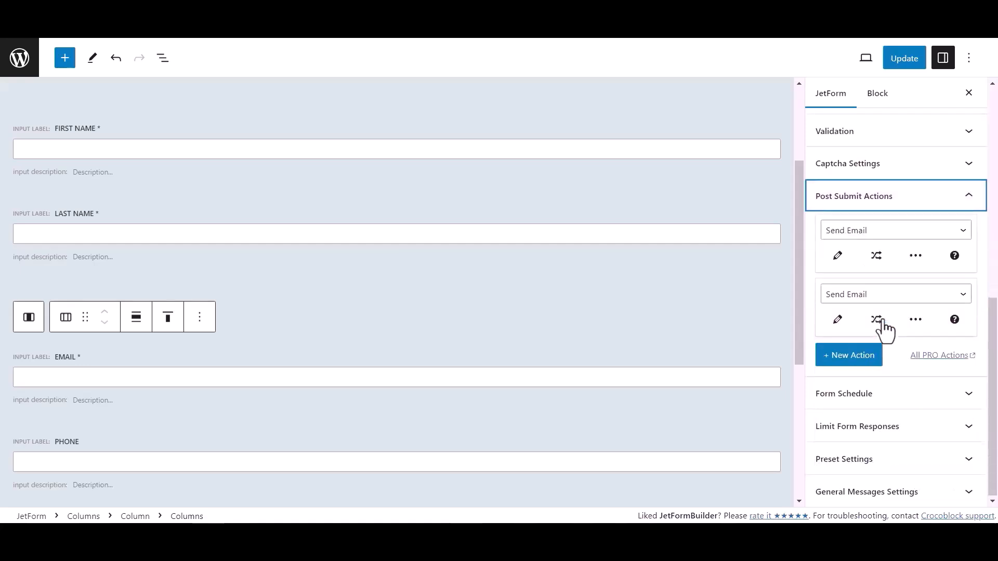
click(859, 232)
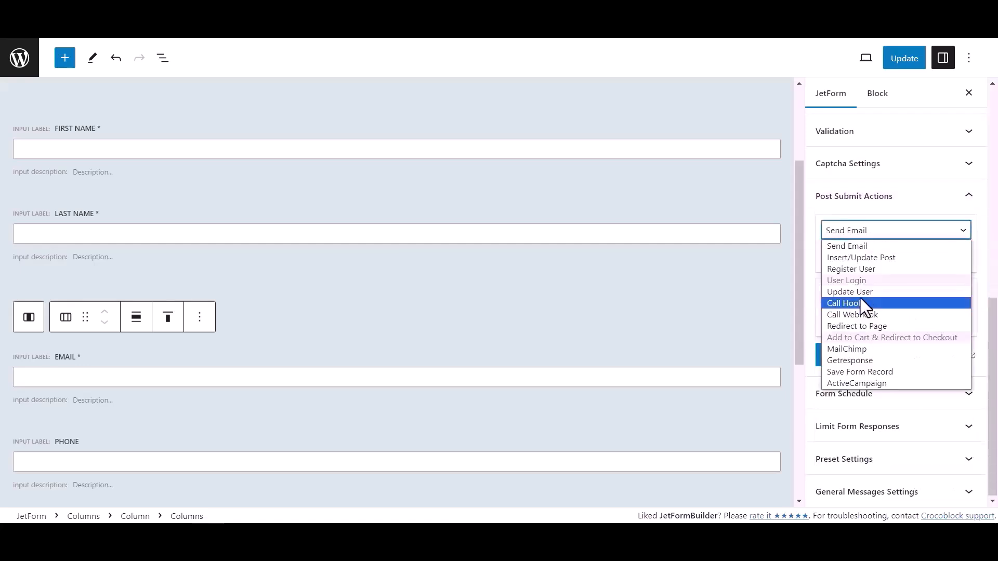
click(856, 315)
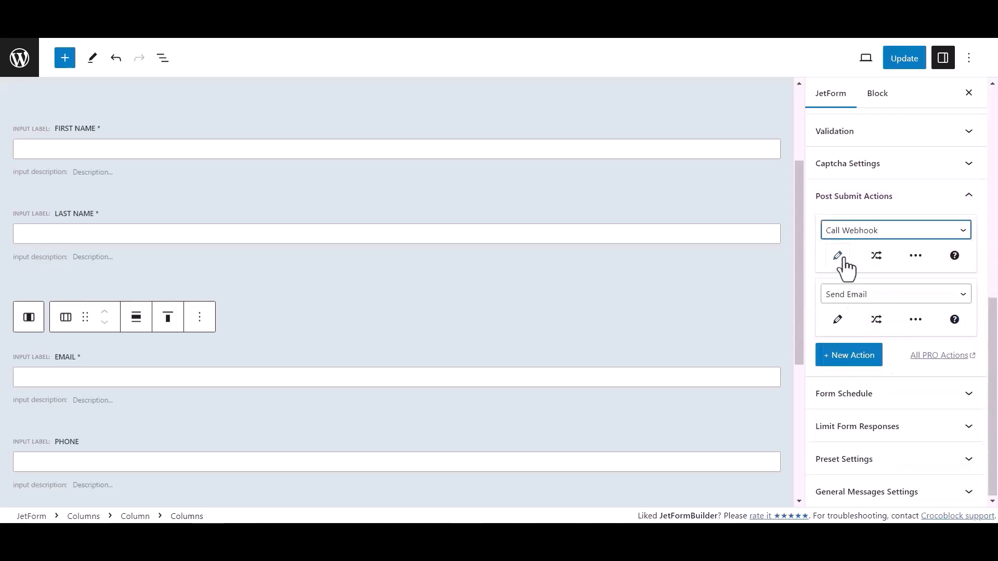
Paste the copied webhook URL into the Call Webhook action and update the form.
click(842, 259)
click(396, 274)
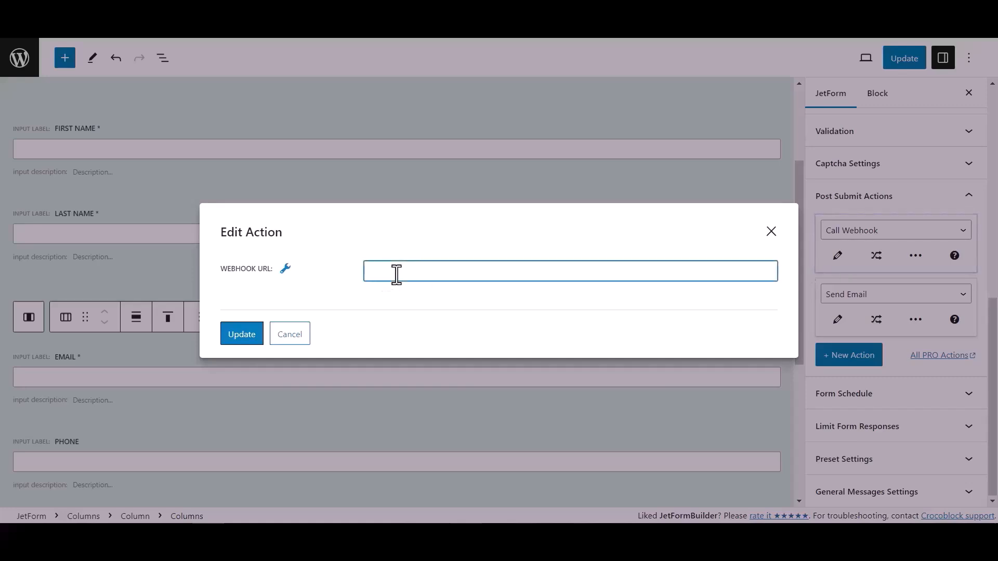
key(ctrl+v)
click(254, 337)
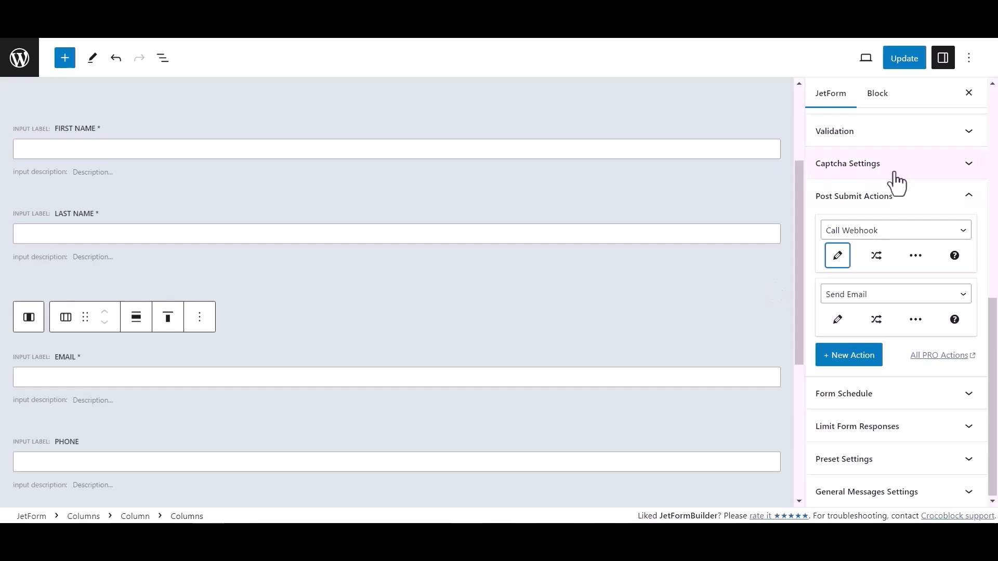
click(918, 60)
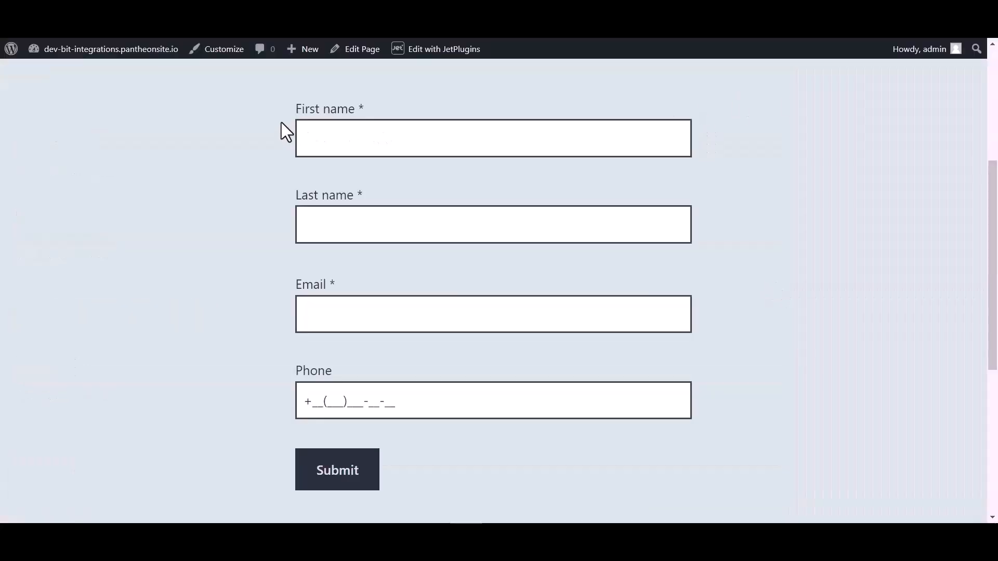
Submit a test entry with first name Bit, last name Integrations, an e-mail and a phone number.
click(346, 133)
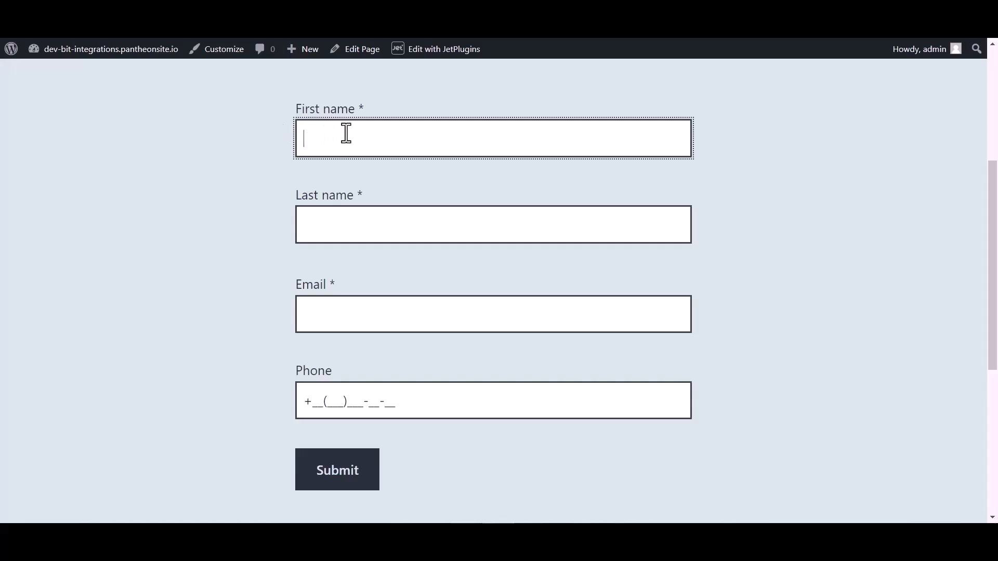
click(337, 231)
text(Integrations)
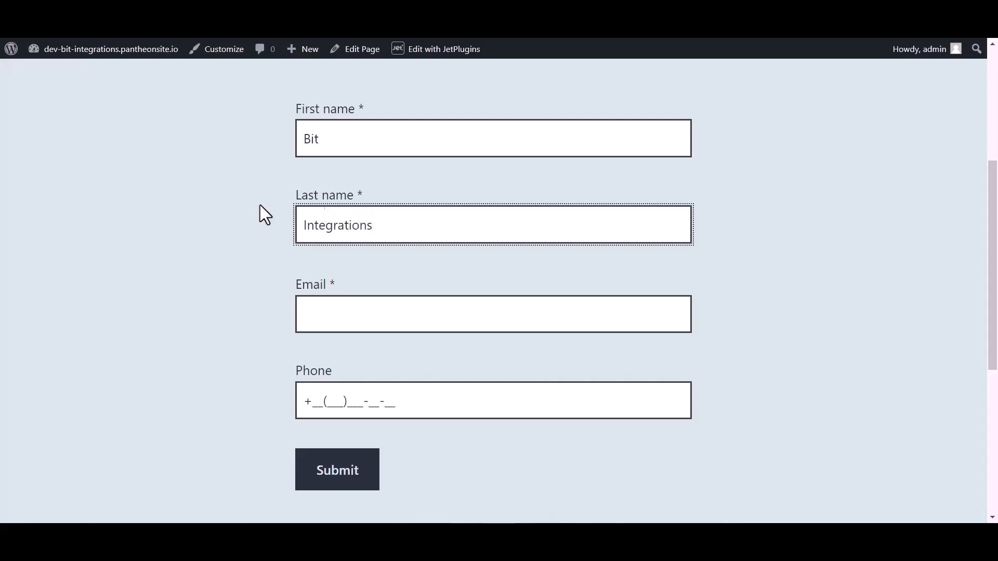
click(327, 319)
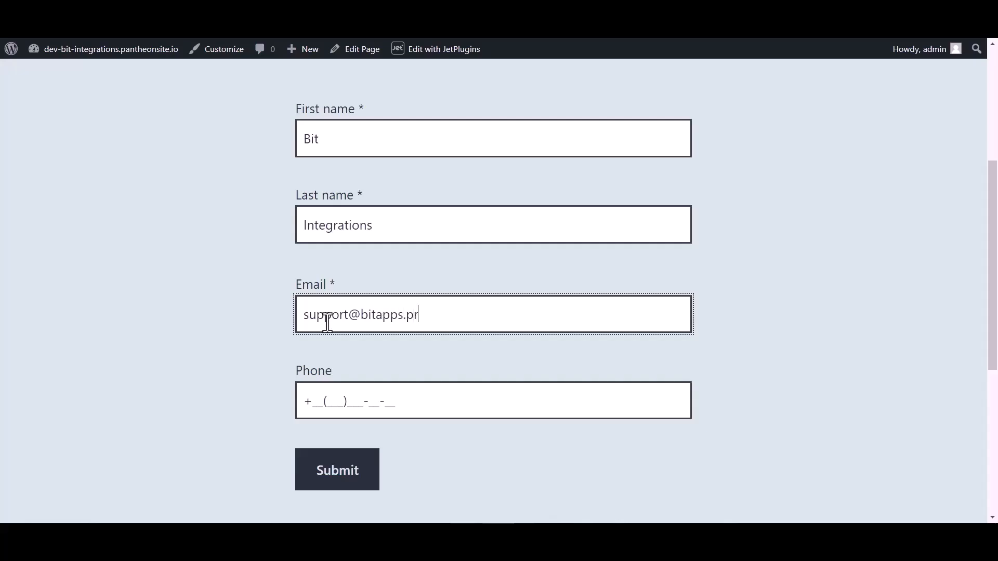
click(338, 396)
text(44(455)566)
click(337, 474)
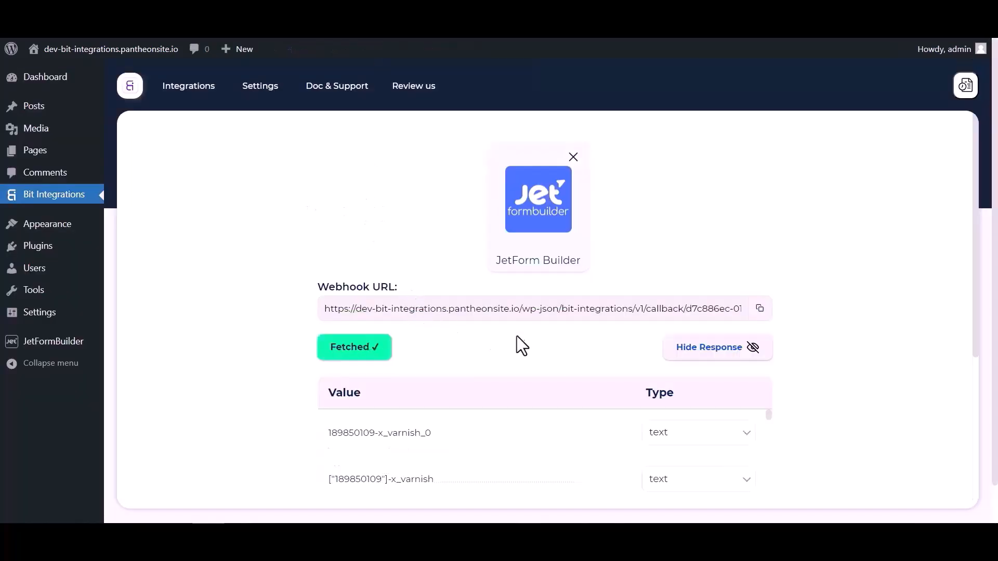
Review the fetched response fields from the test submission, then continue to Set Action.
scroll(485, 338, down, 5)
scroll(646, 334, down, 10)
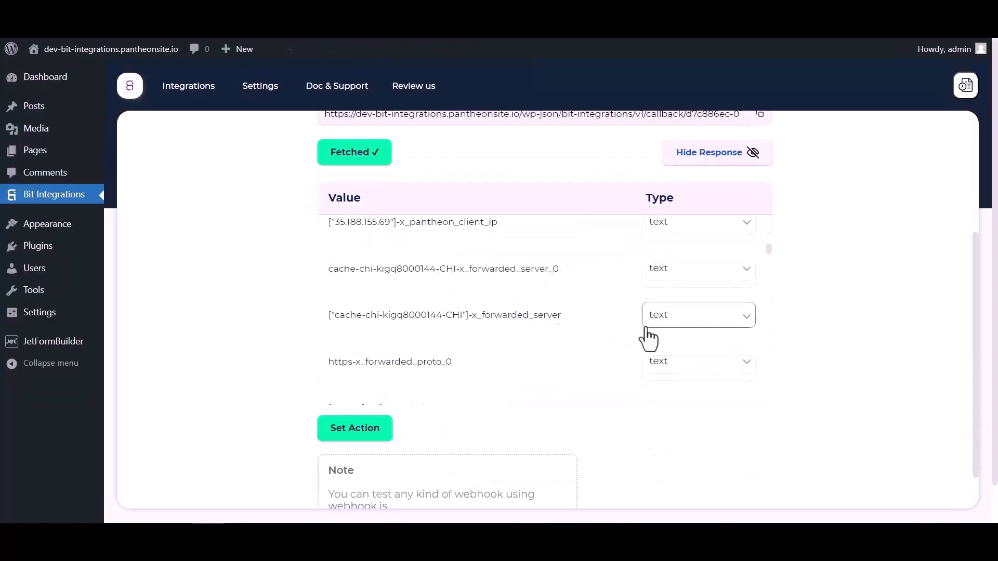
scroll(625, 320, up, 10)
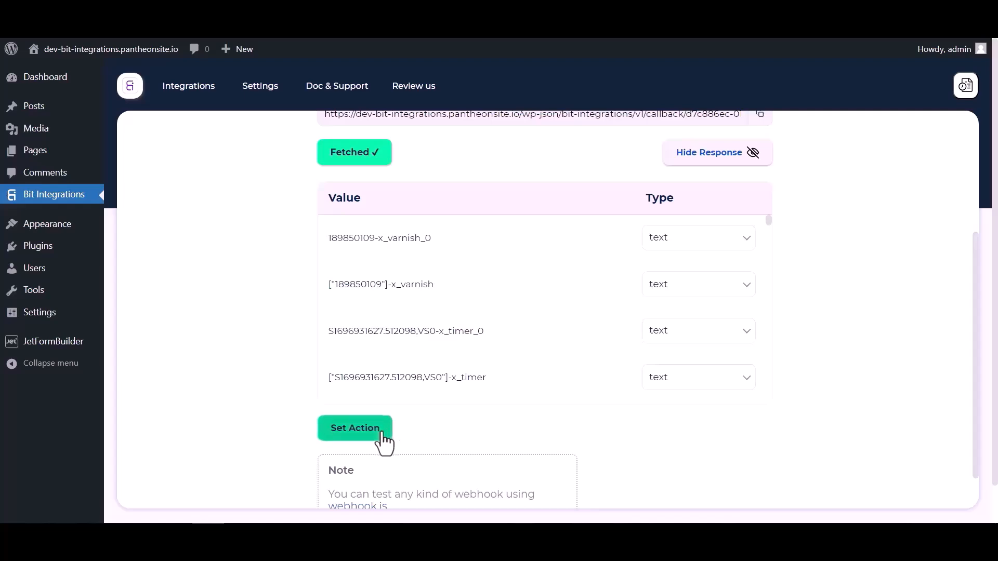
click(388, 436)
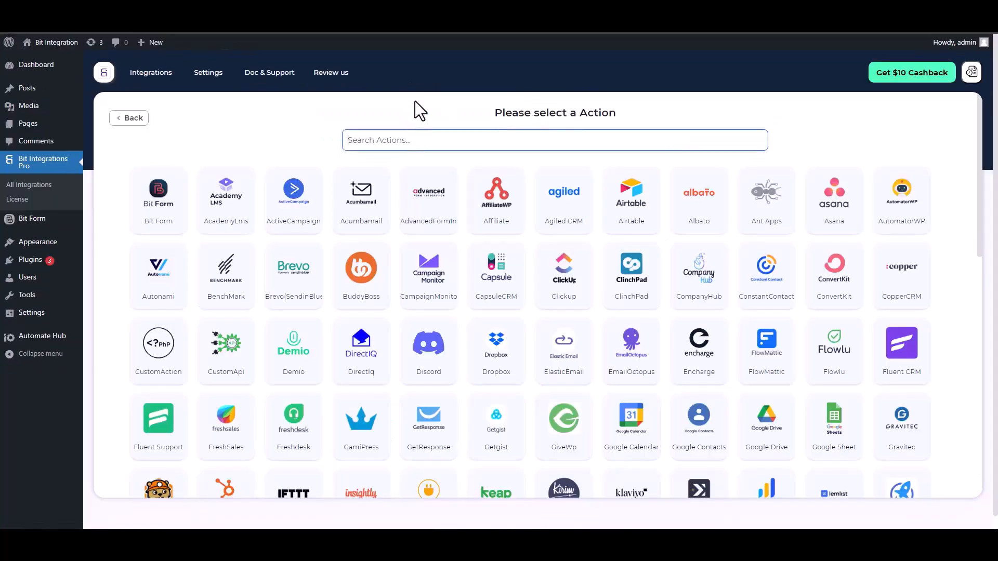
Pick ConstantContact as the action and open the Constant Contact Application link.
text(con)
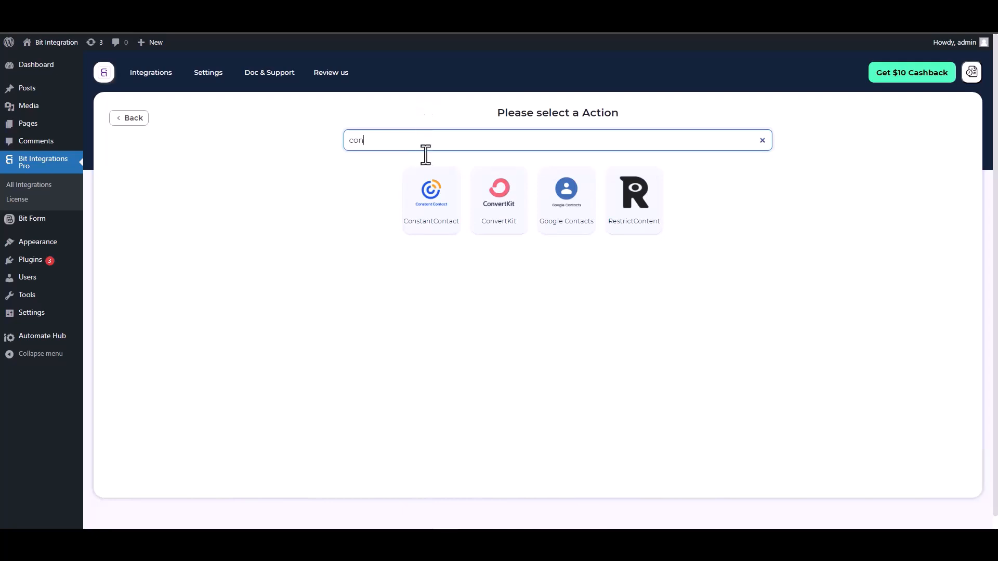
click(421, 222)
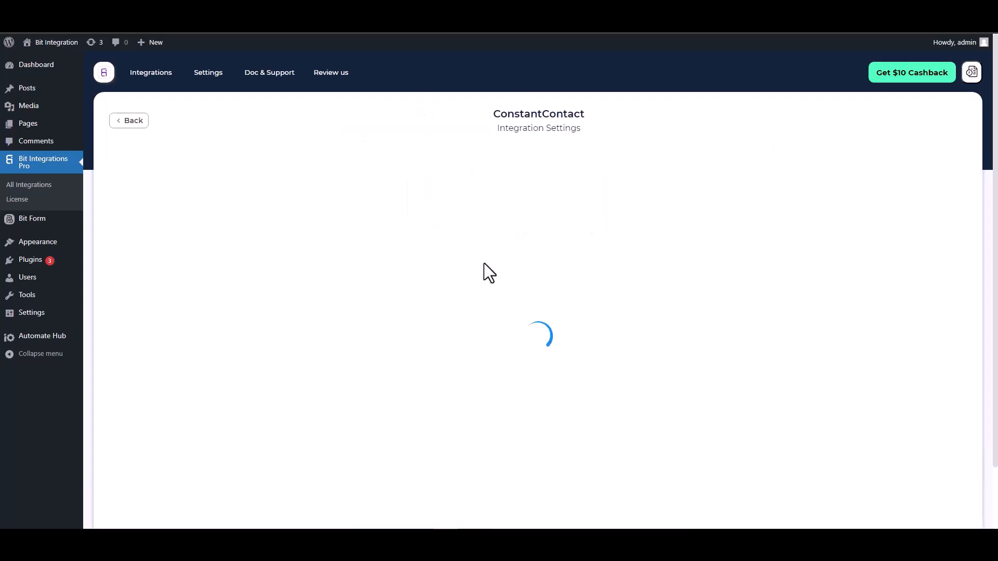
scroll(476, 239, down, 2)
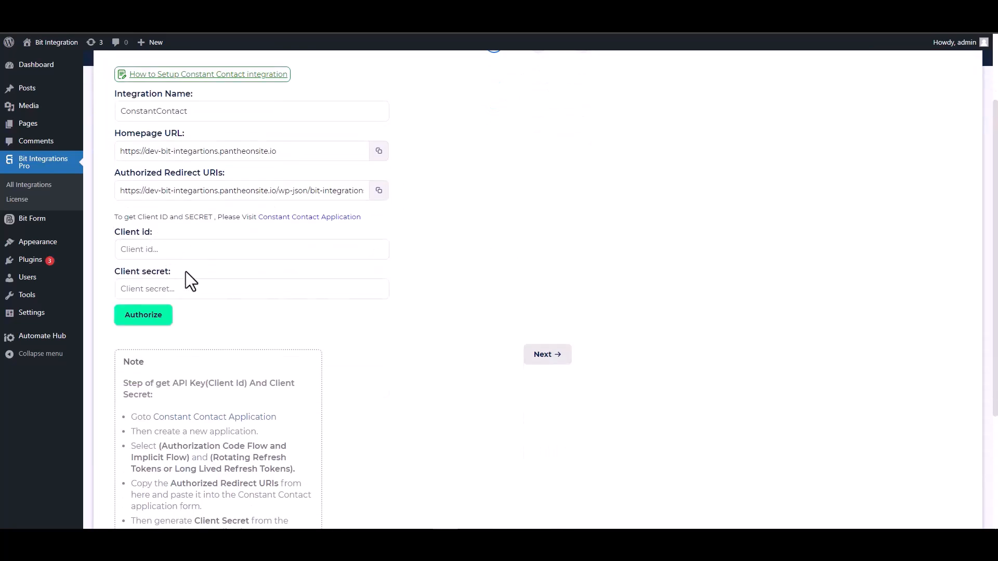
click(303, 219)
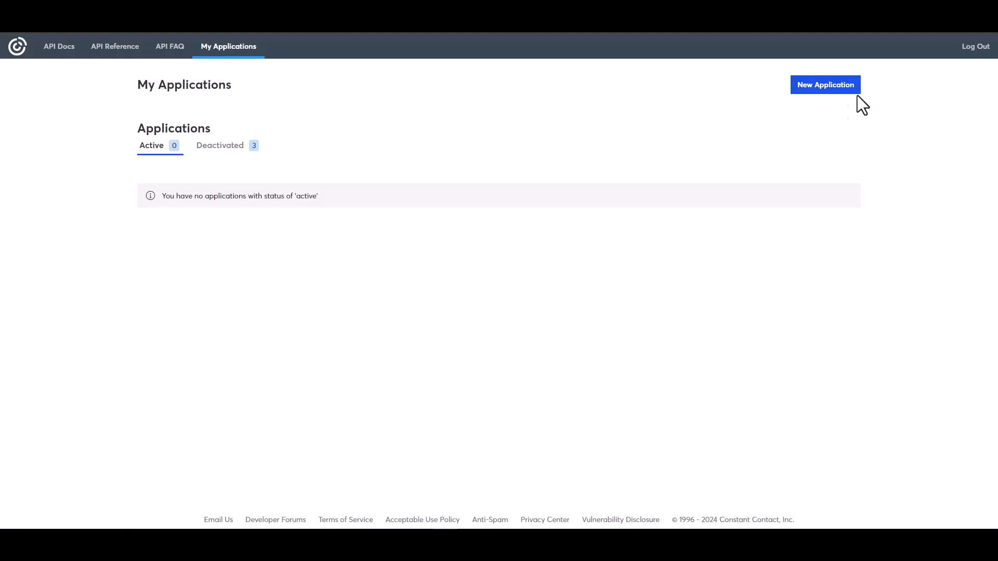
Create a Constant Contact application named 'Bit Integrations' using Long Lived Refresh Tokens.
click(812, 90)
click(395, 191)
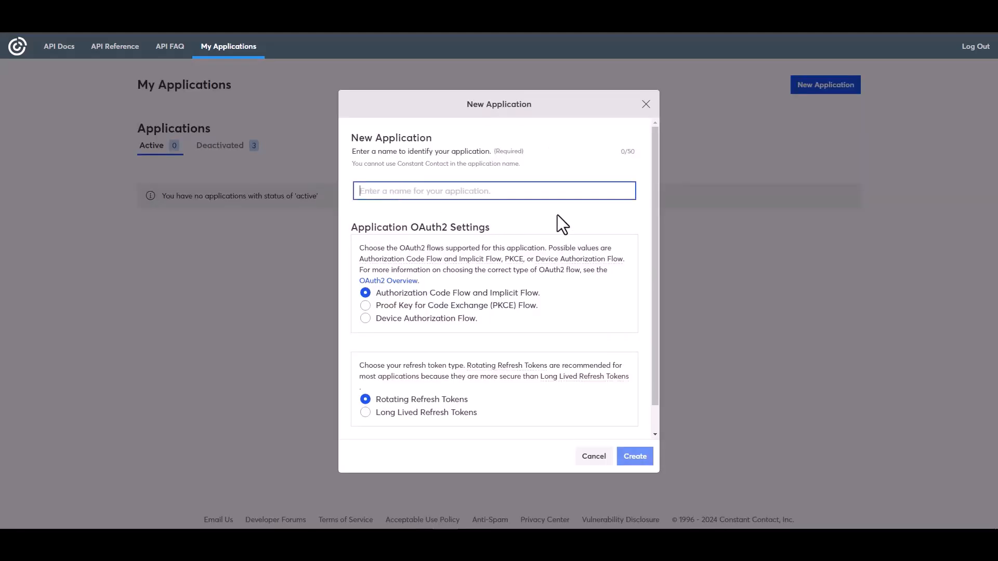
text(Bit I)
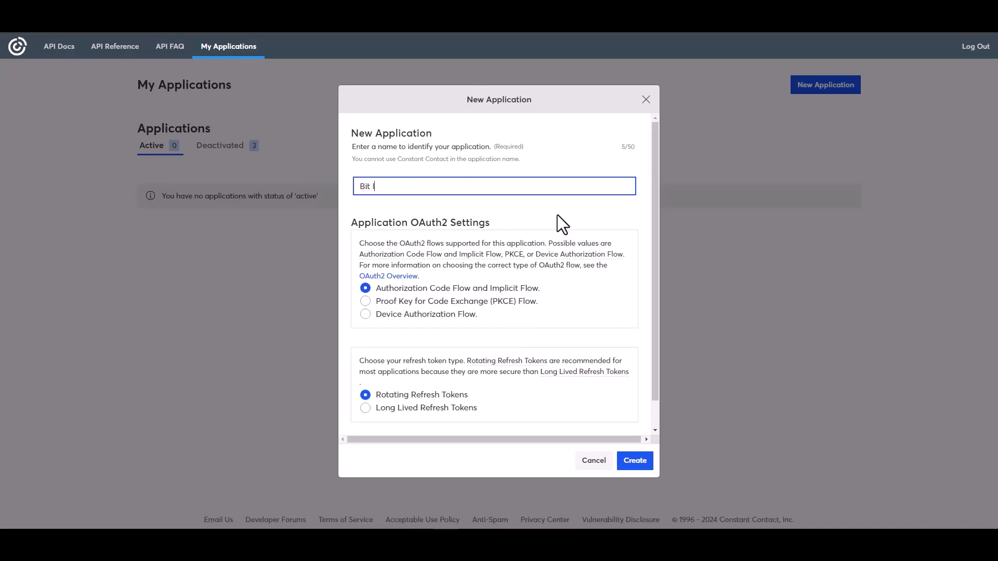
text(ntegrations)
click(375, 410)
click(635, 461)
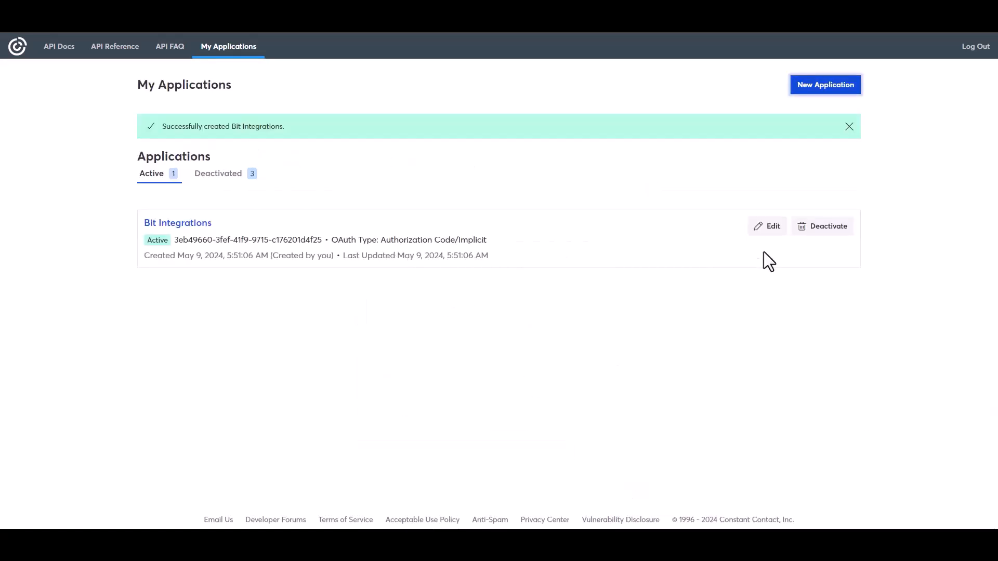
Replace the app's localhost redirect URI with the Bit Integrations authorized redirect URI.
click(772, 233)
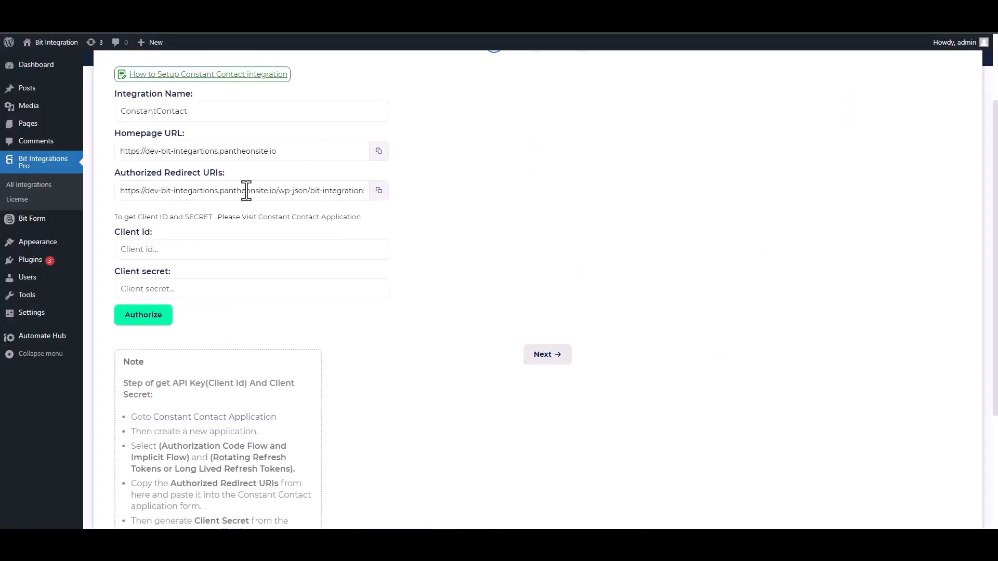
click(379, 191)
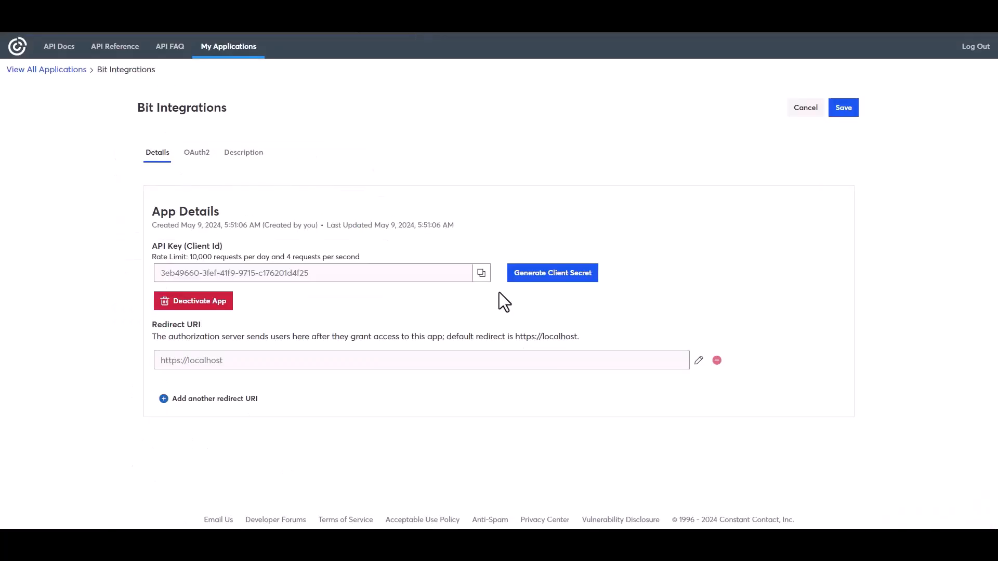
click(698, 361)
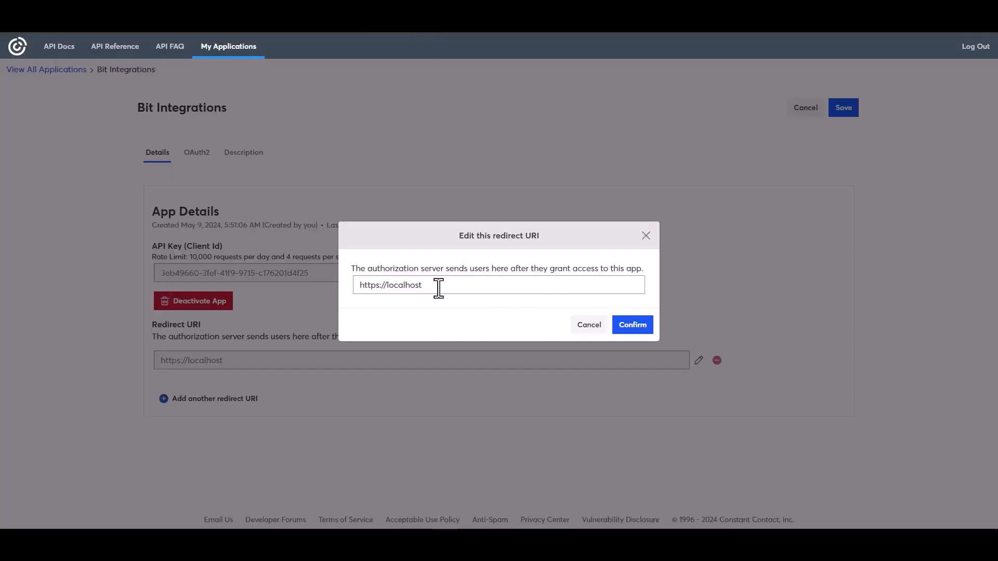
double_click(422, 285)
key(ctrl+a)
key(ctrl+v)
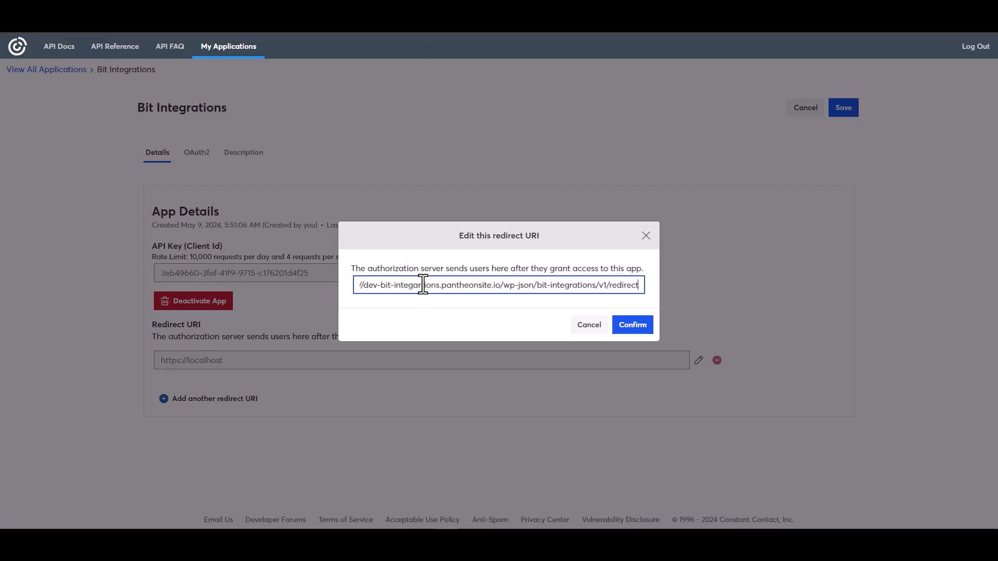
click(630, 328)
Copy the app's API key into the Bit Integrations Client id field.
click(482, 316)
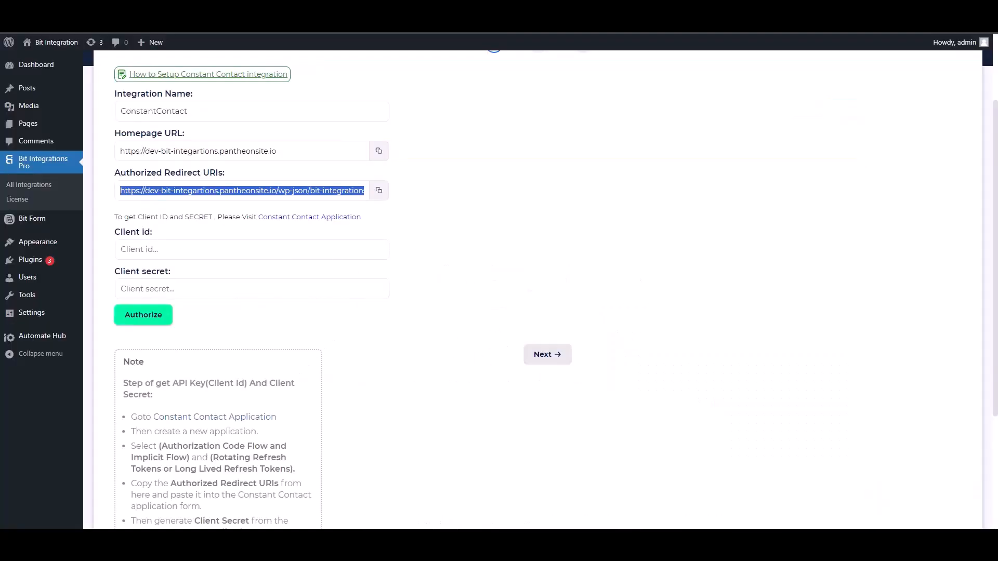
click(179, 251)
key(ctrl+v)
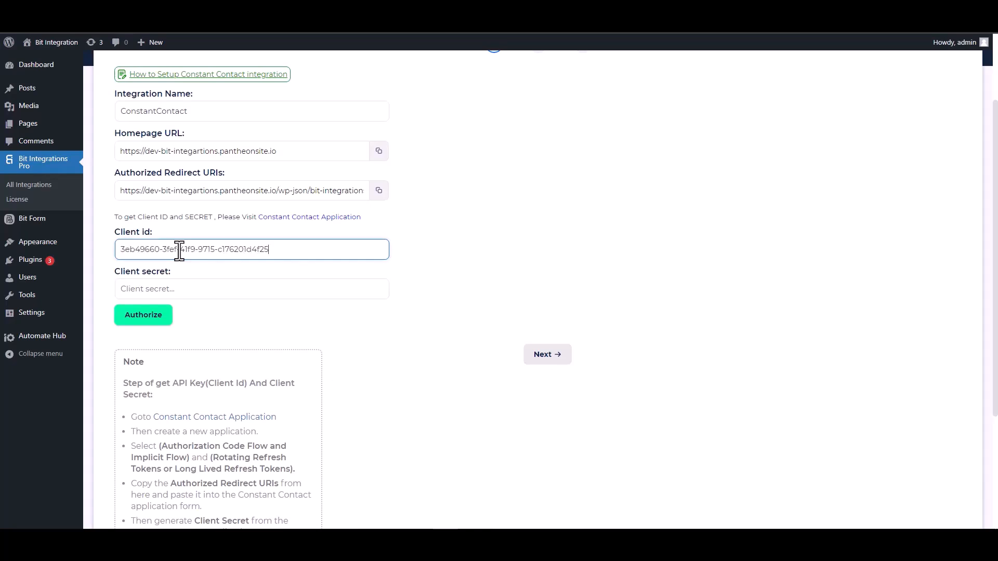
key(ctrl+Tab)
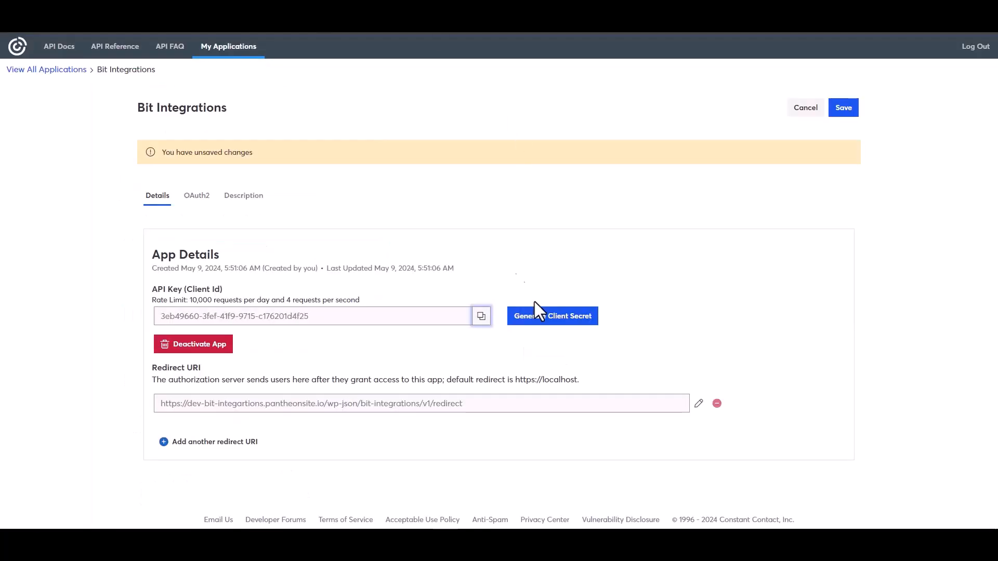
Generate and copy a new client secret, then save the Constant Contact app.
click(535, 325)
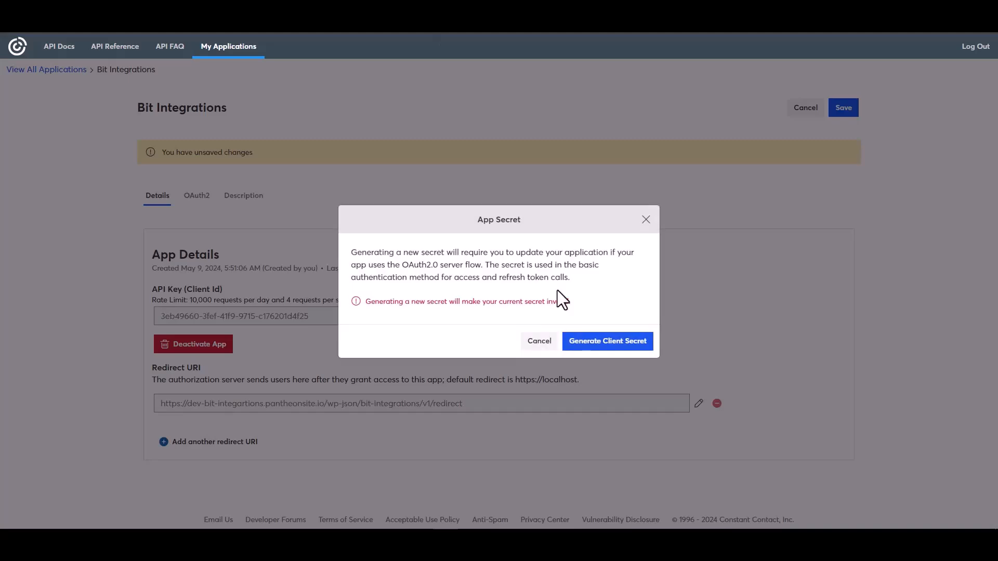
click(592, 344)
click(636, 280)
click(639, 340)
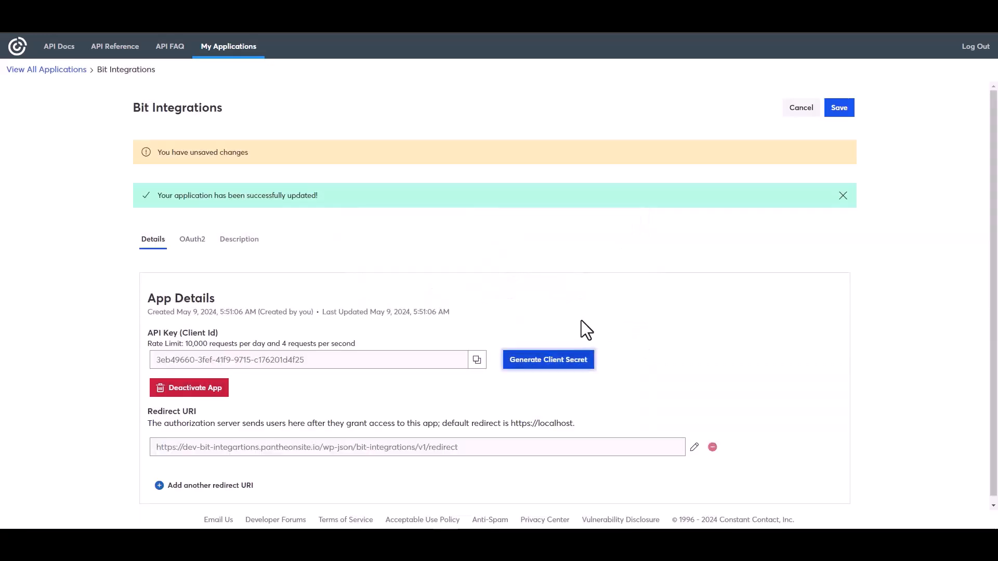
click(839, 110)
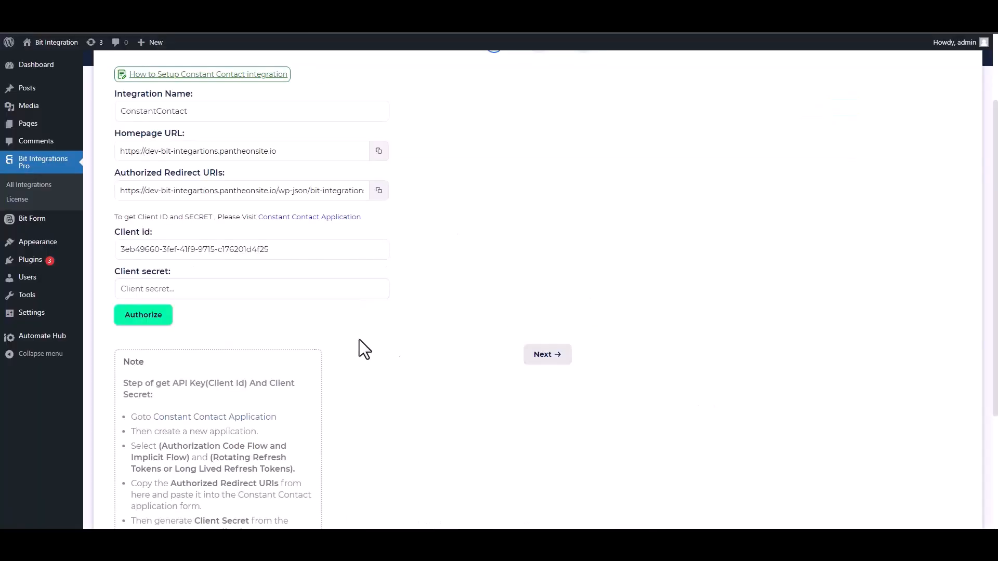
Paste the client secret, authorize and allow Constant Contact access, then go to integration settings.
click(205, 288)
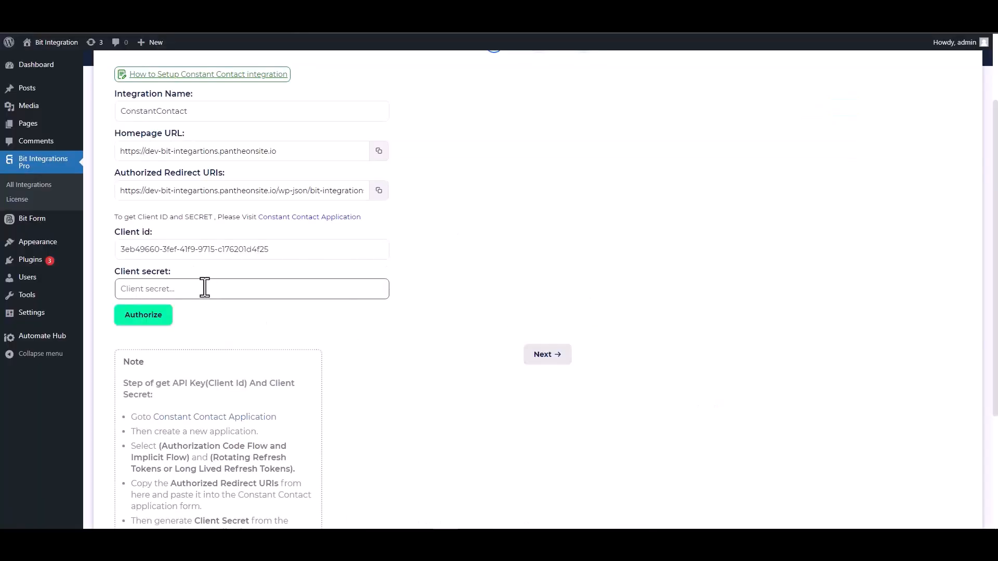
key(ctrl+v)
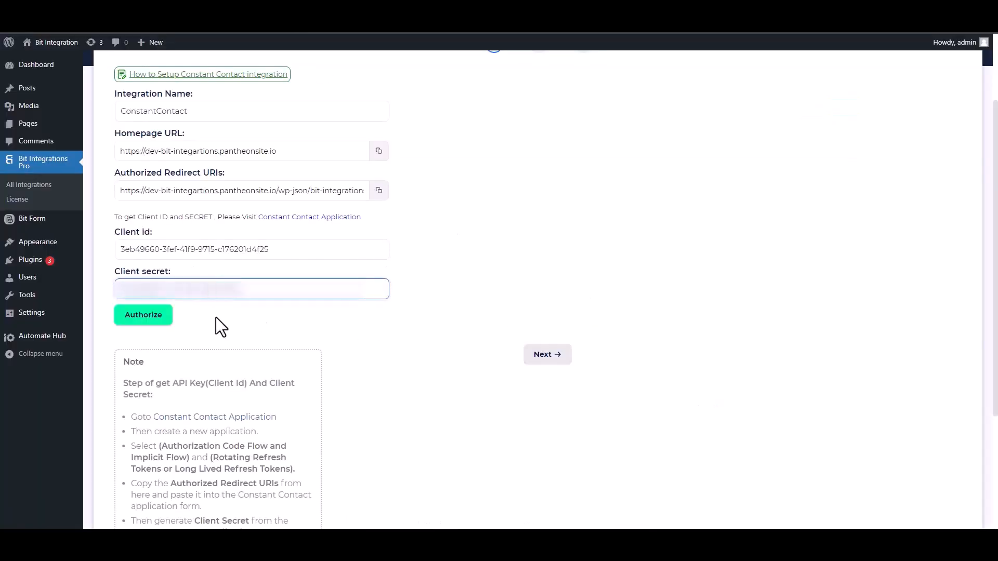
click(144, 323)
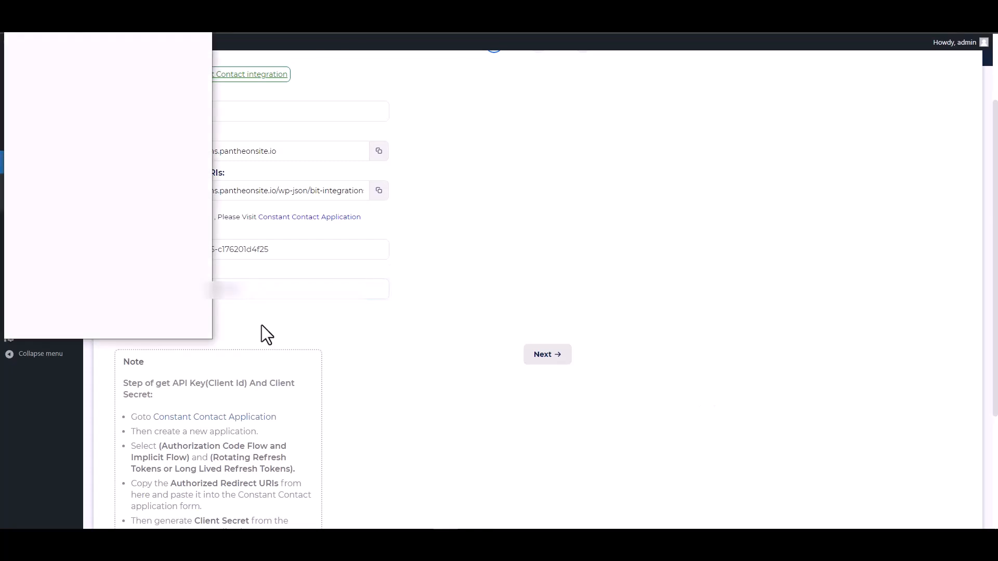
click(151, 233)
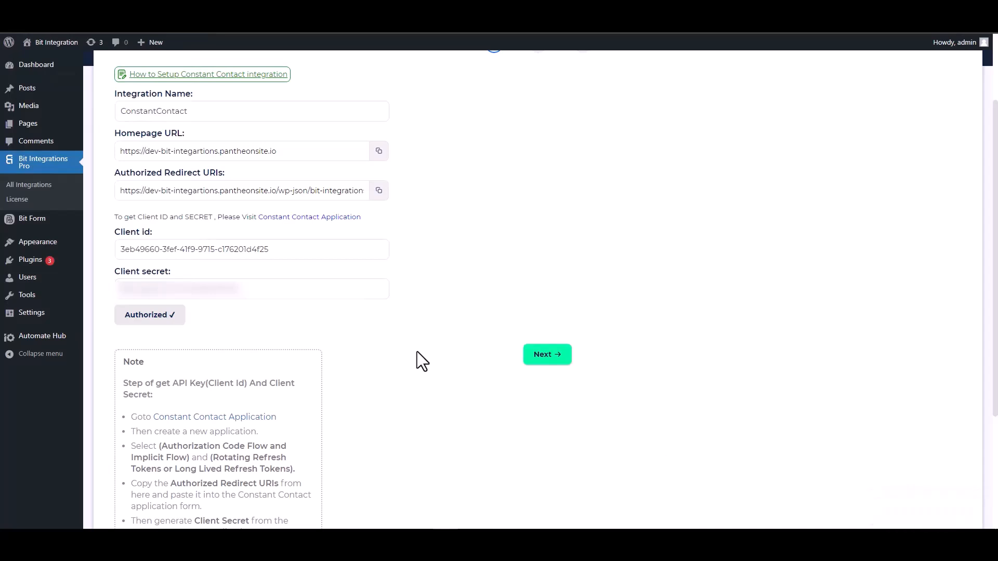
click(546, 357)
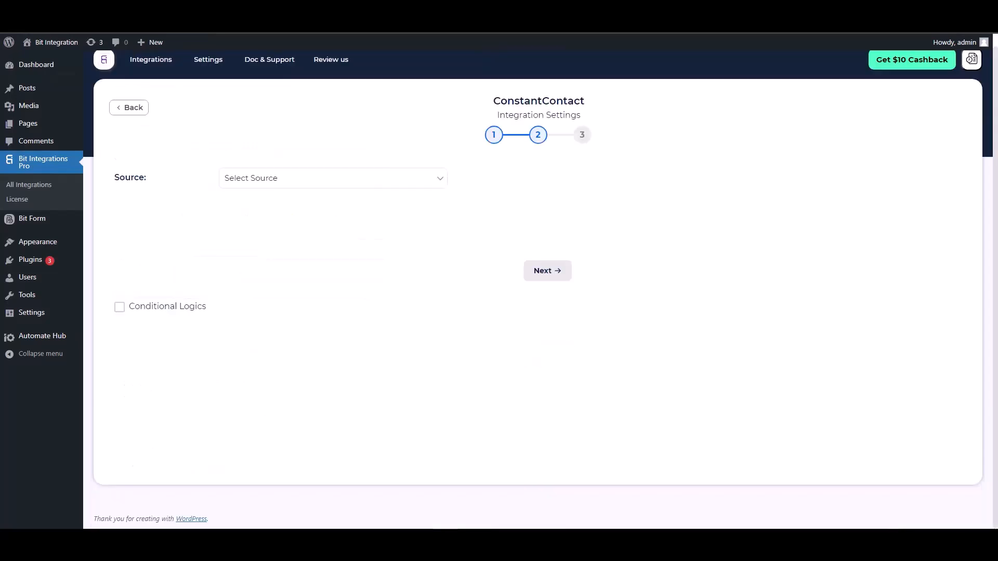
Choose Contact as the source and map the form's Email and First Name fields.
click(288, 183)
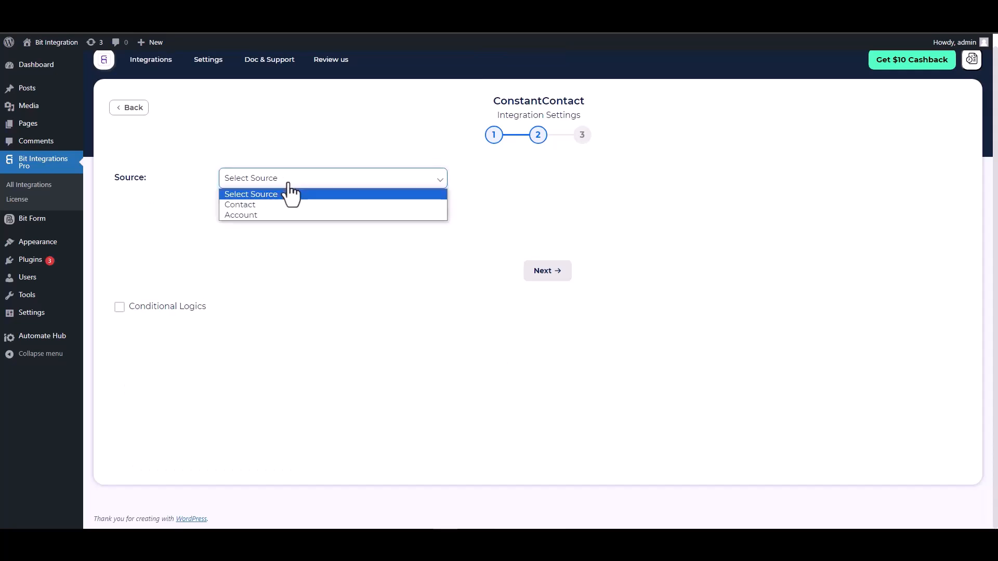
click(251, 206)
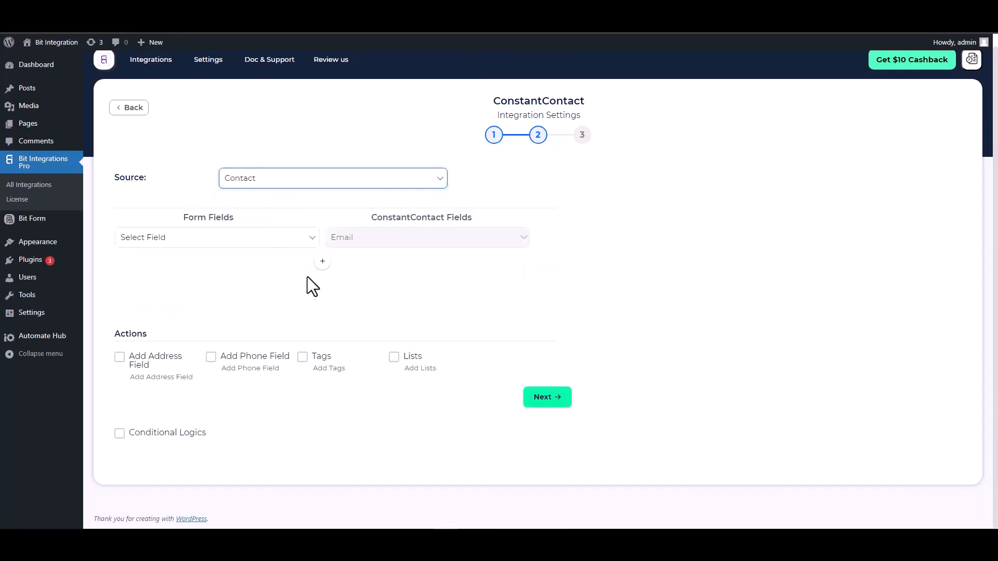
click(266, 239)
click(181, 288)
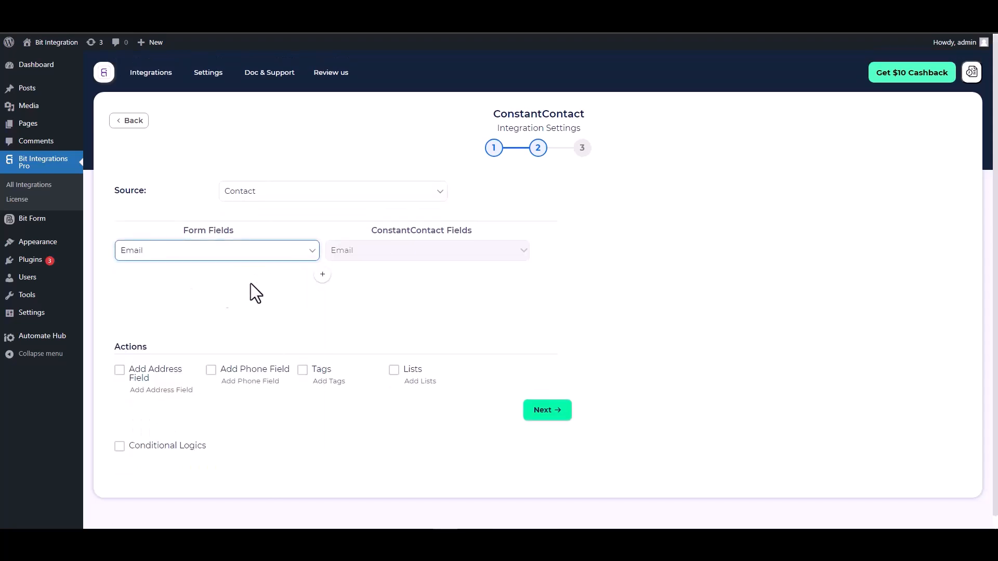
click(320, 276)
click(350, 281)
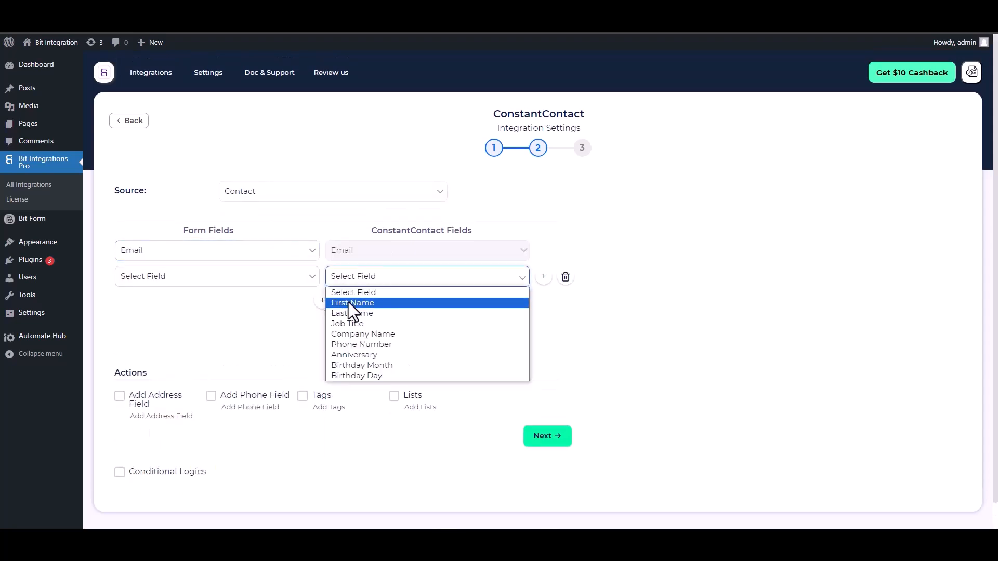
click(349, 302)
click(270, 282)
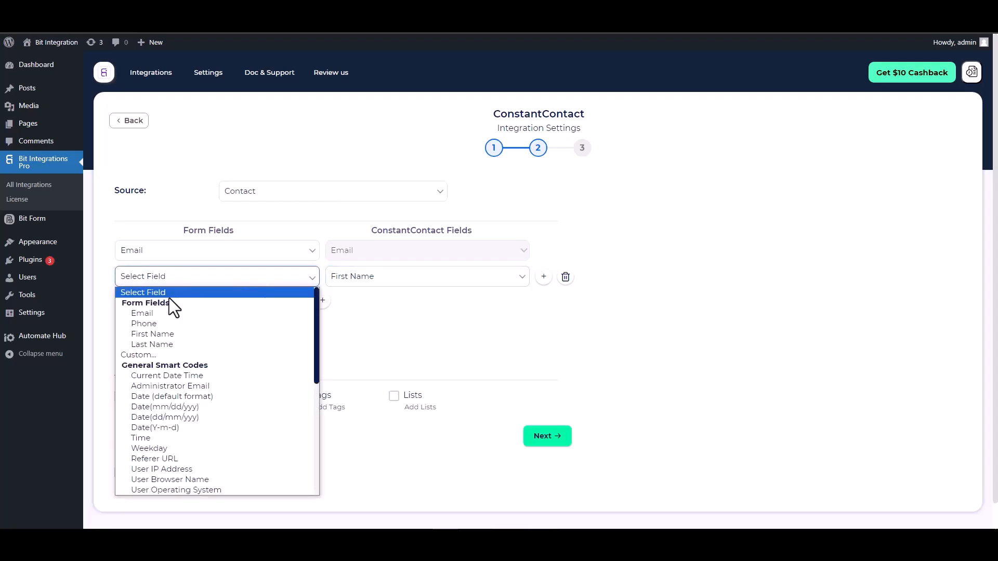
click(154, 335)
Map the form's Last Name to Last Name and Phone to Phone Number.
click(322, 300)
click(328, 302)
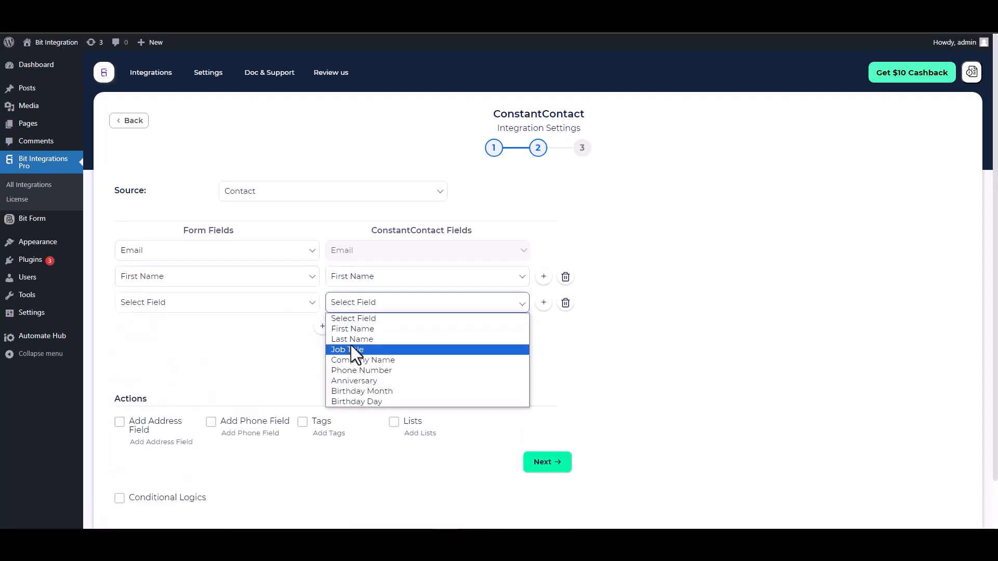
click(352, 339)
click(245, 307)
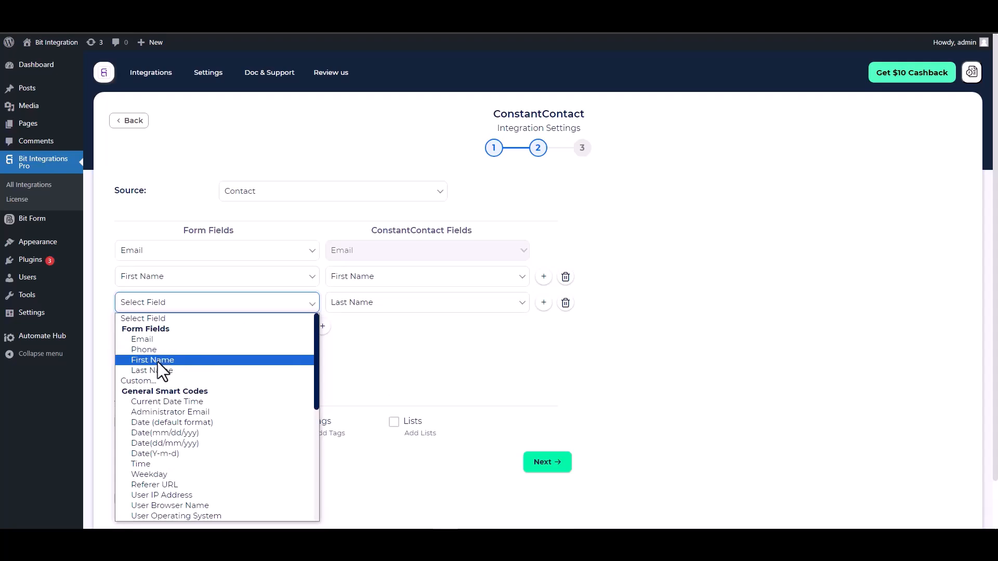
click(156, 370)
click(322, 327)
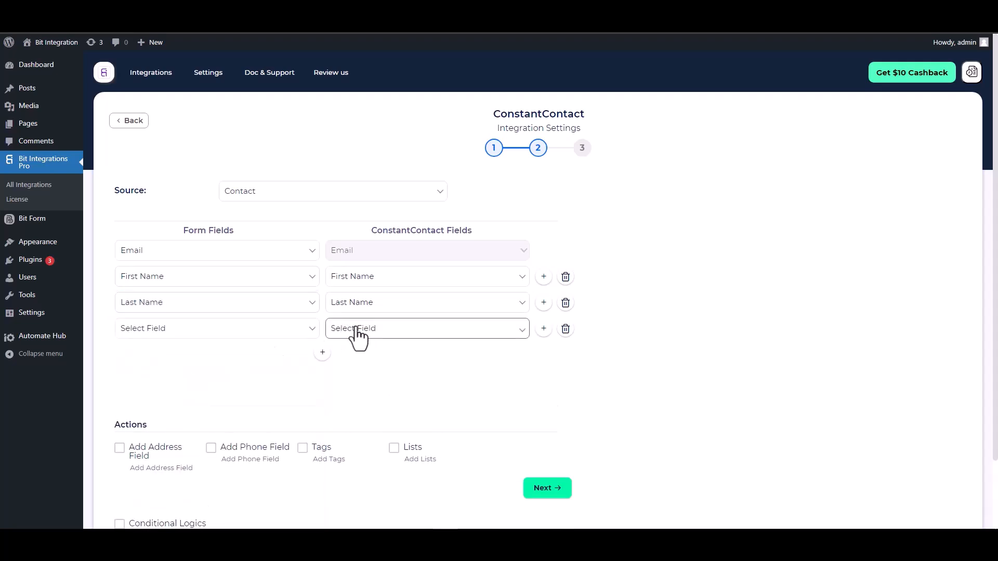
click(356, 328)
click(362, 398)
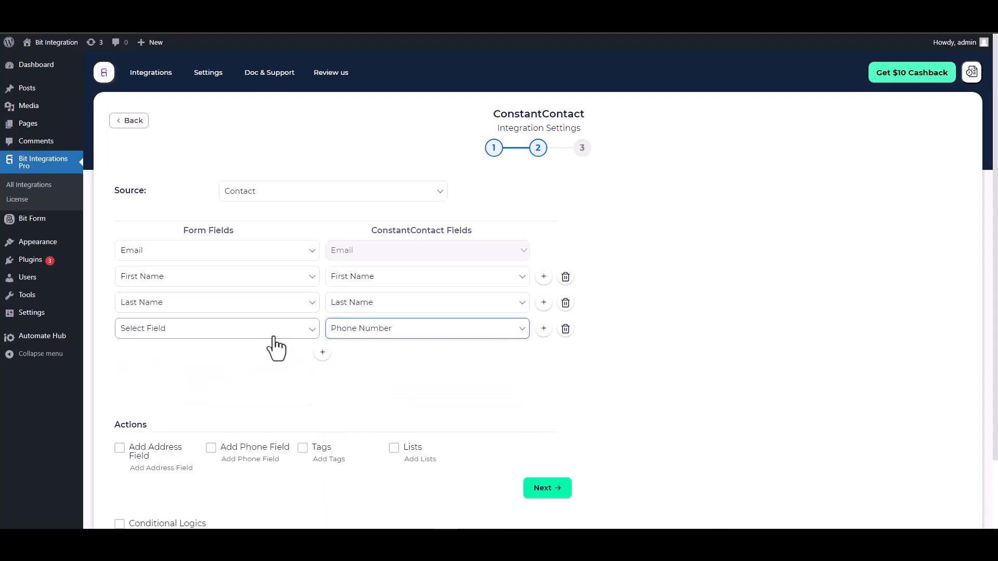
click(277, 337)
click(156, 144)
scroll(301, 349, down, 3)
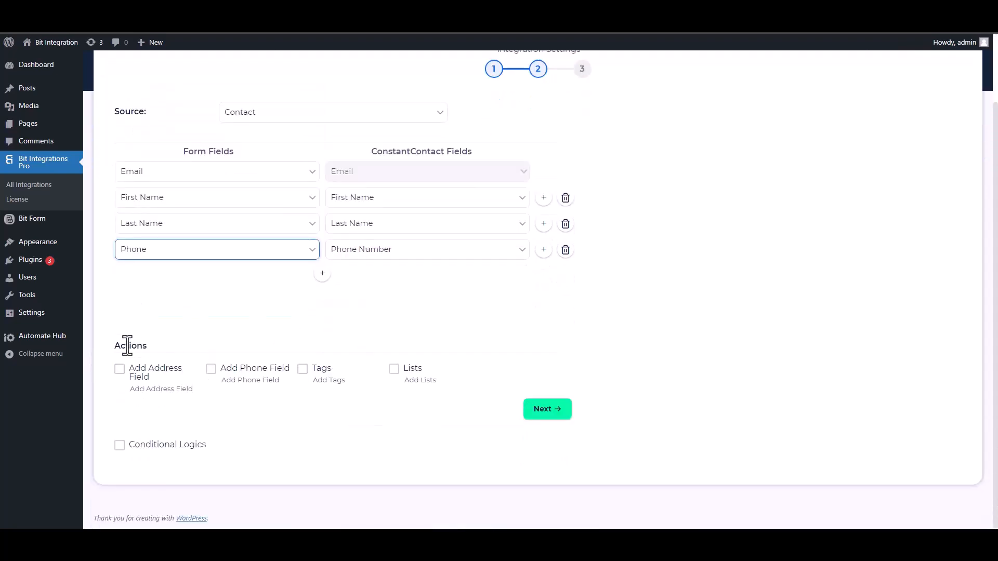
Toggle the integration's Conditional Logics on and back off, leaving it disabled.
double_click(141, 345)
click(157, 348)
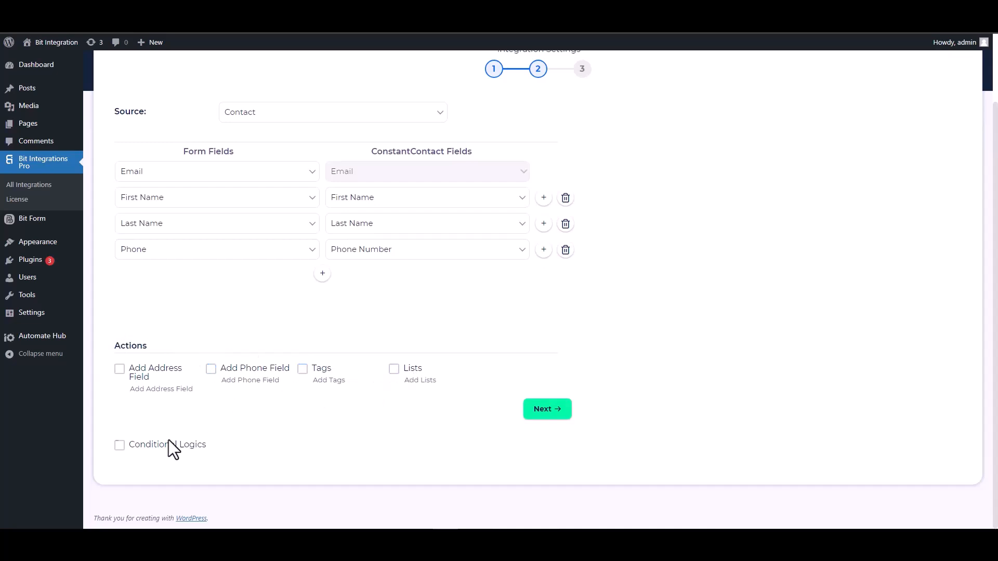
click(120, 445)
scroll(307, 387, down, 3)
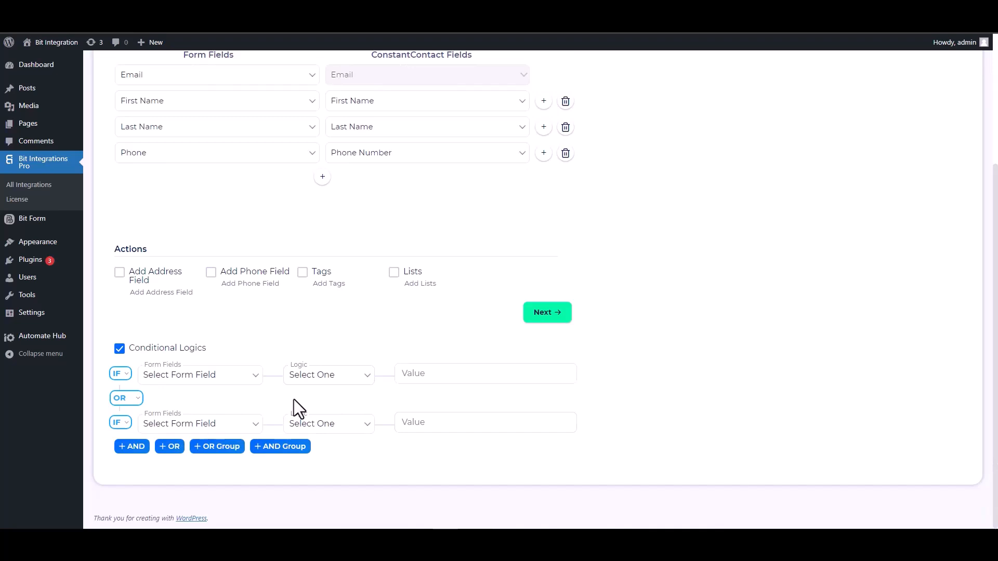
click(121, 350)
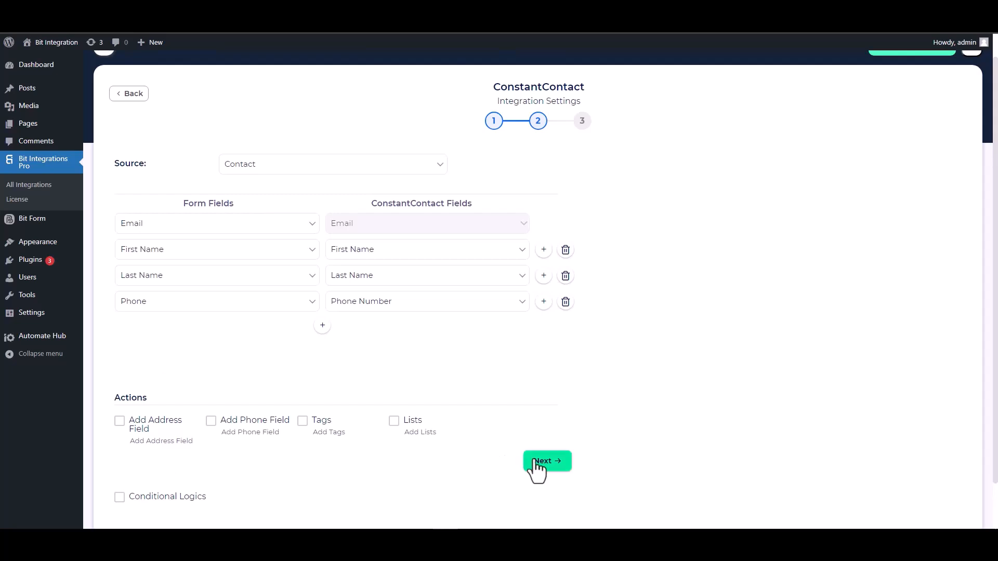
Finish and save the Constant Contact integration, then start on the form's first name field.
click(545, 463)
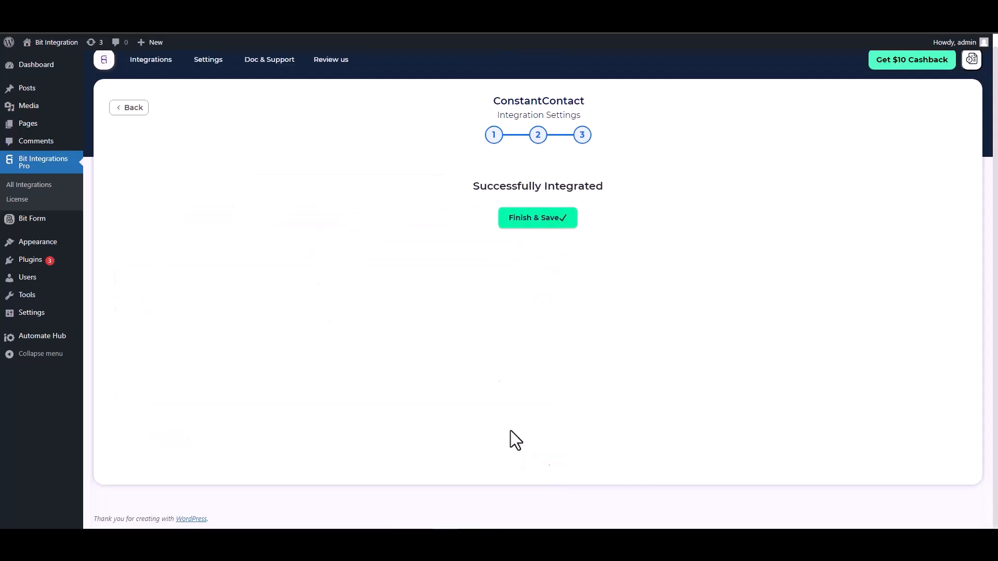
click(535, 223)
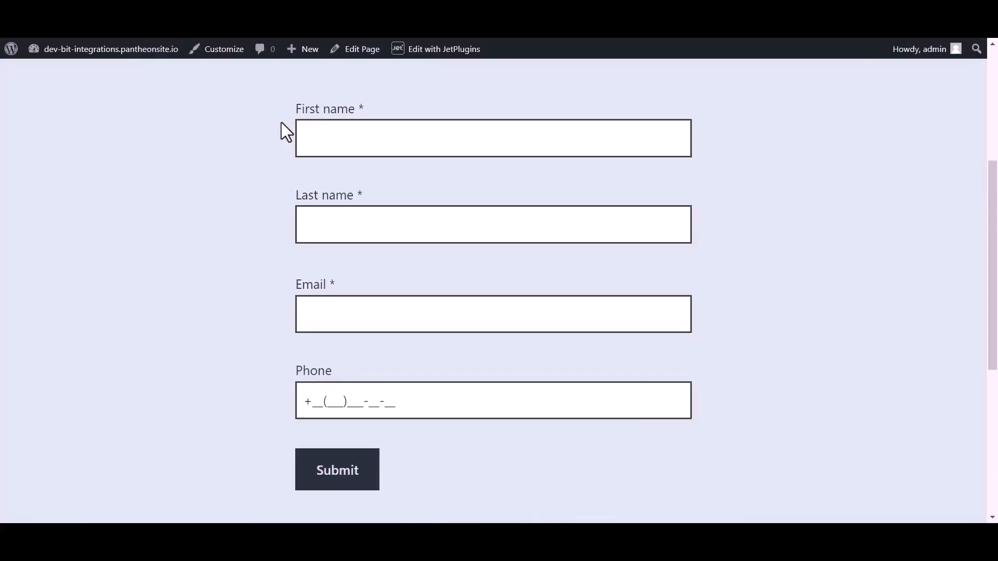
click(346, 133)
Submit a test entry with name Bit Integrations plus a test e-mail address and phone number.
text(Bit)
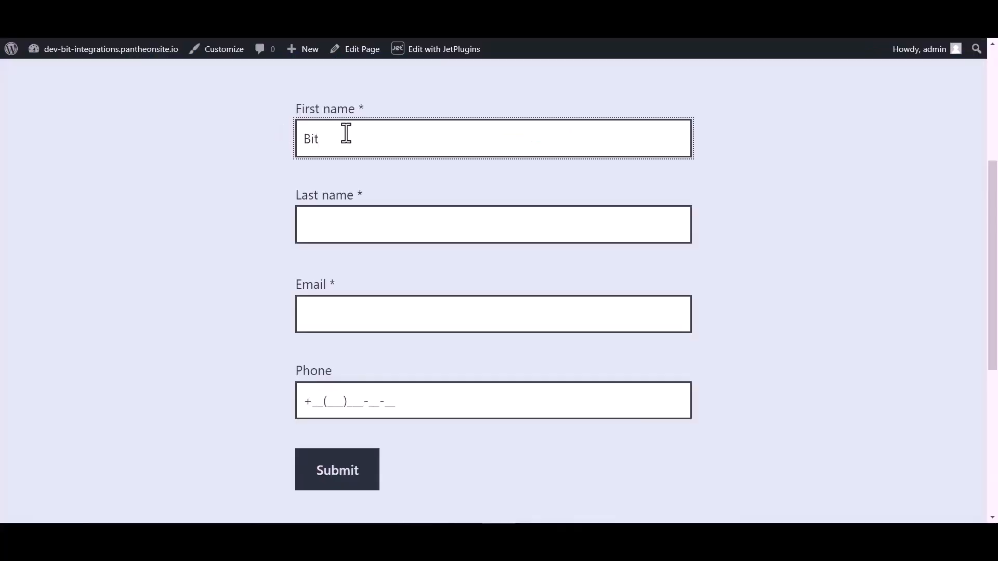
click(337, 224)
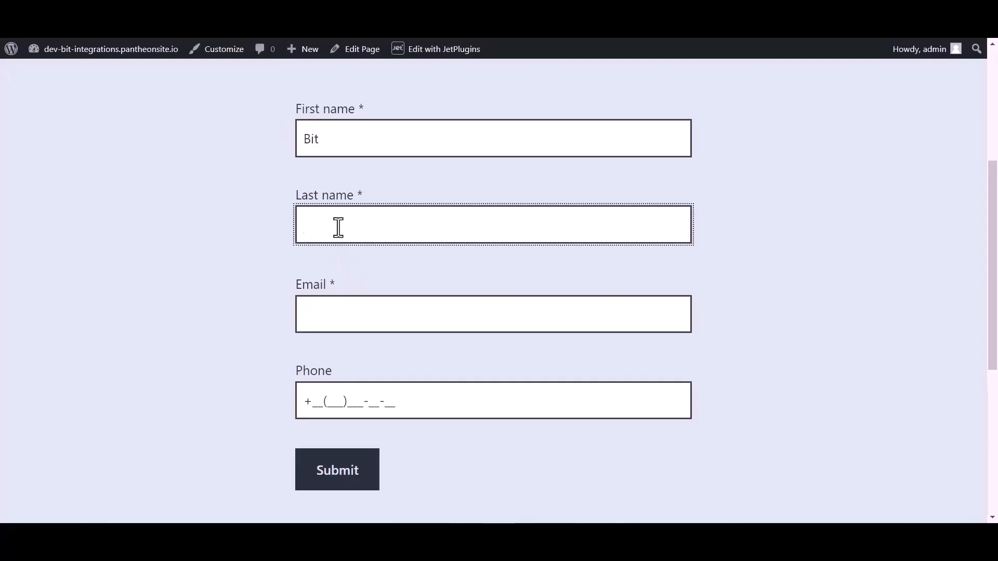
text(Integrations)
click(328, 321)
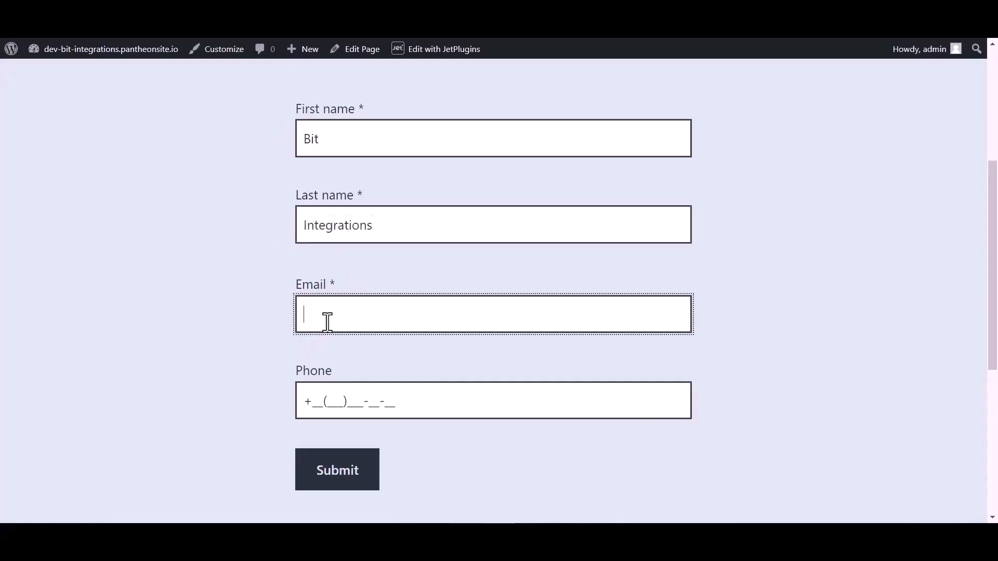
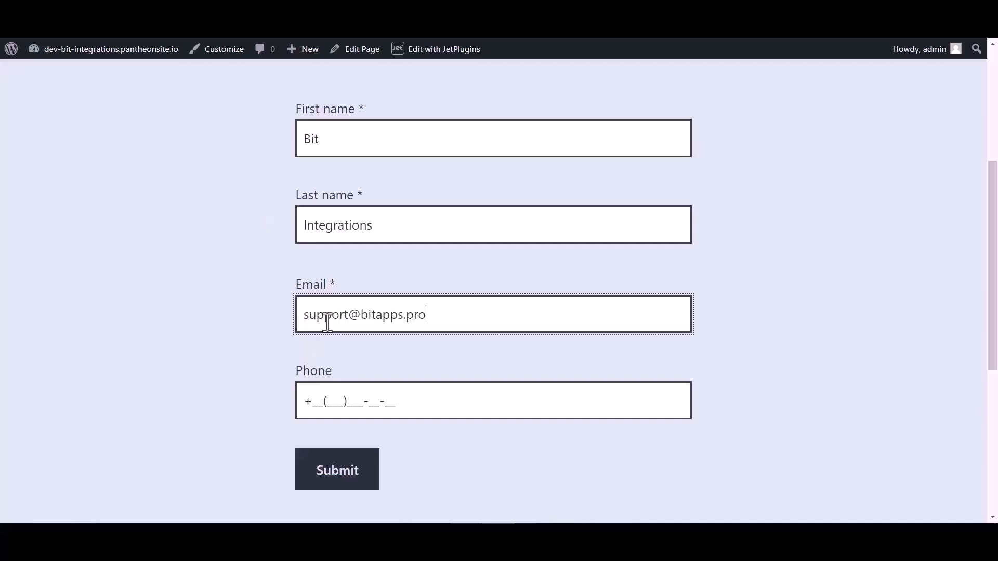
click(339, 396)
text(44(455)5)
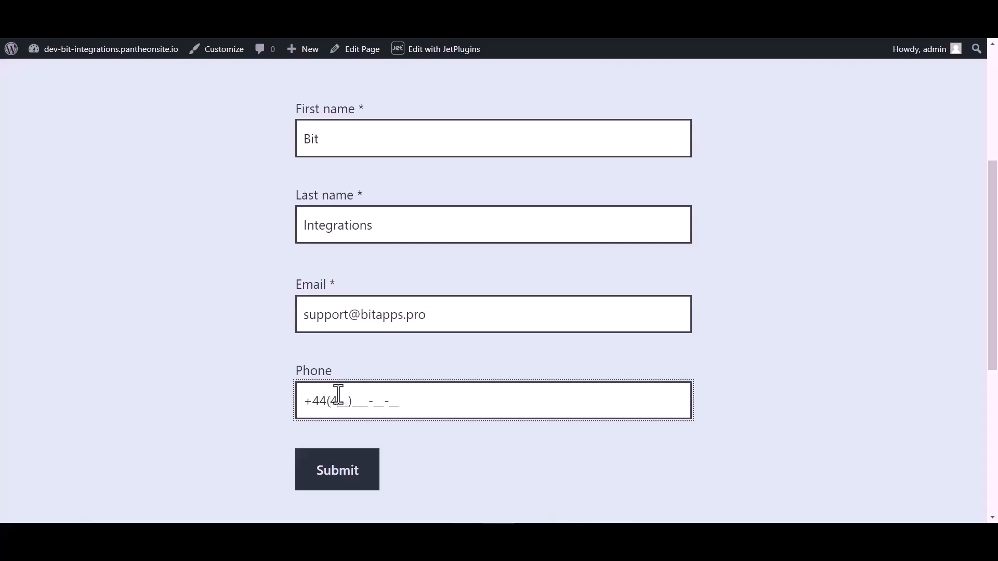
text(66-6)
click(334, 479)
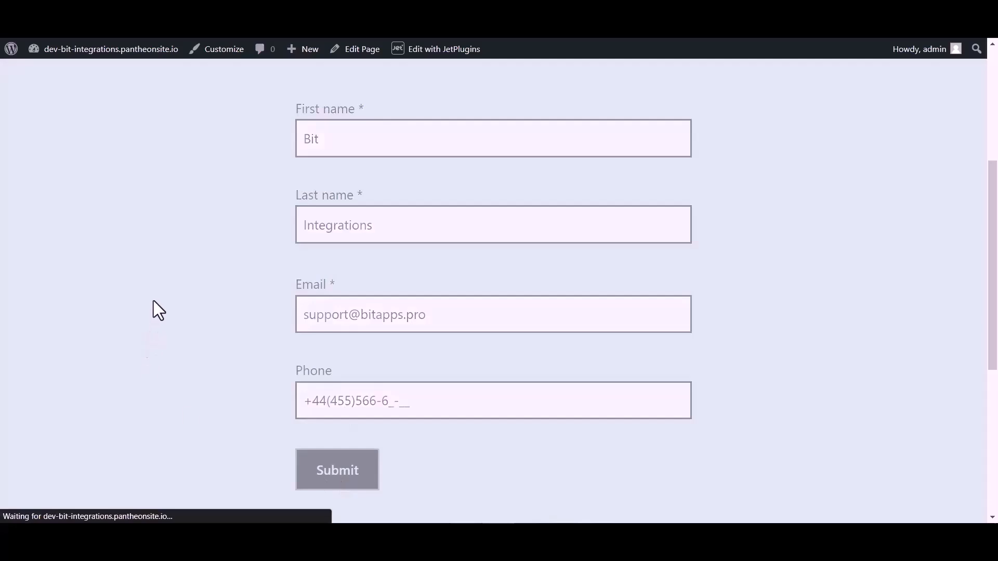
scroll(369, 247, down, 3)
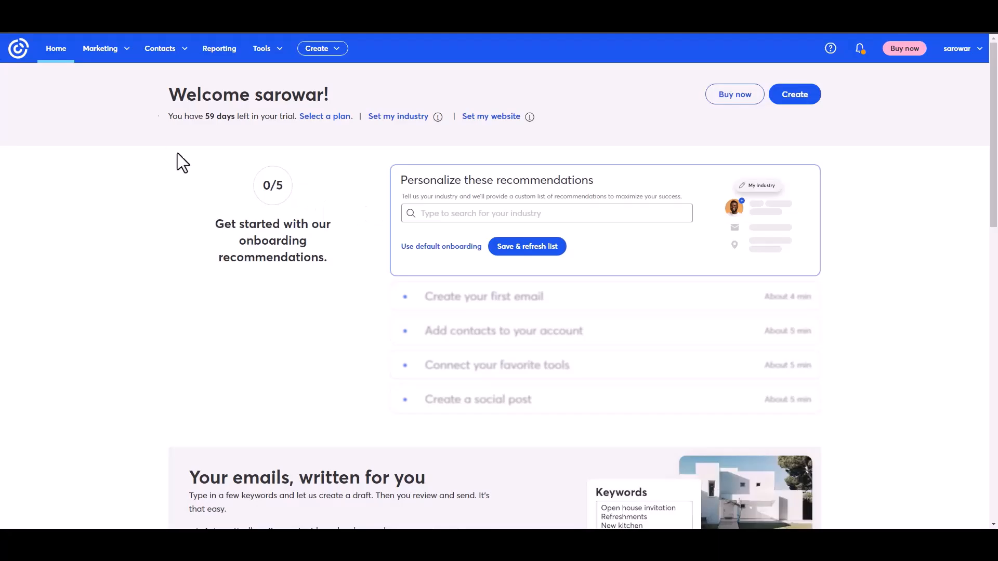
Open Contacts > All contacts and view the newly added API contact's details.
click(176, 54)
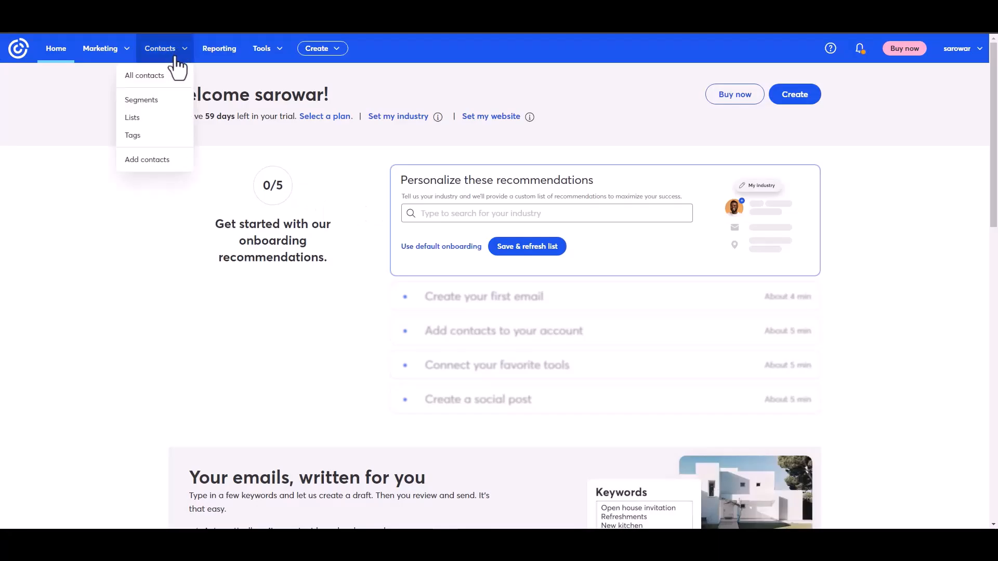
click(149, 78)
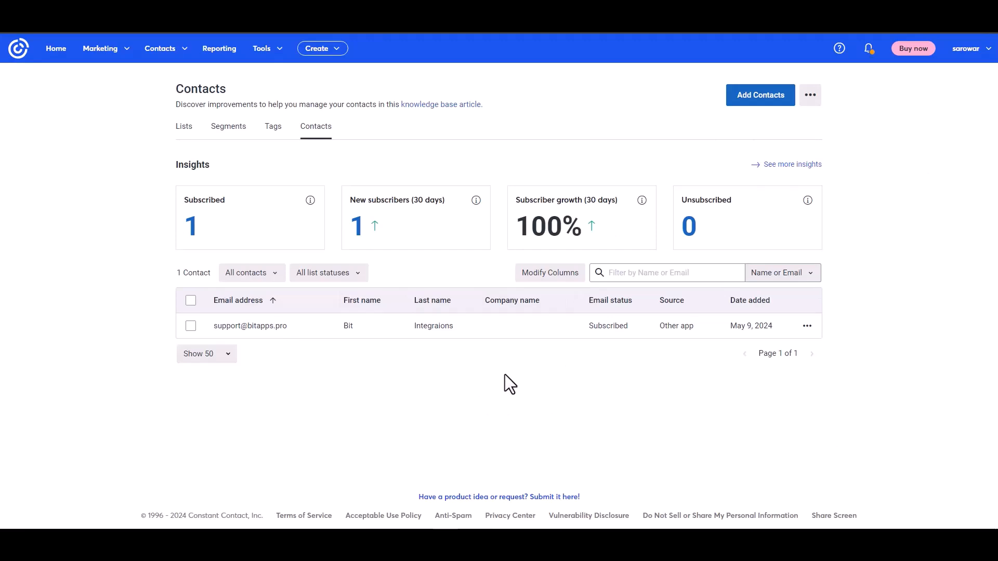
click(260, 327)
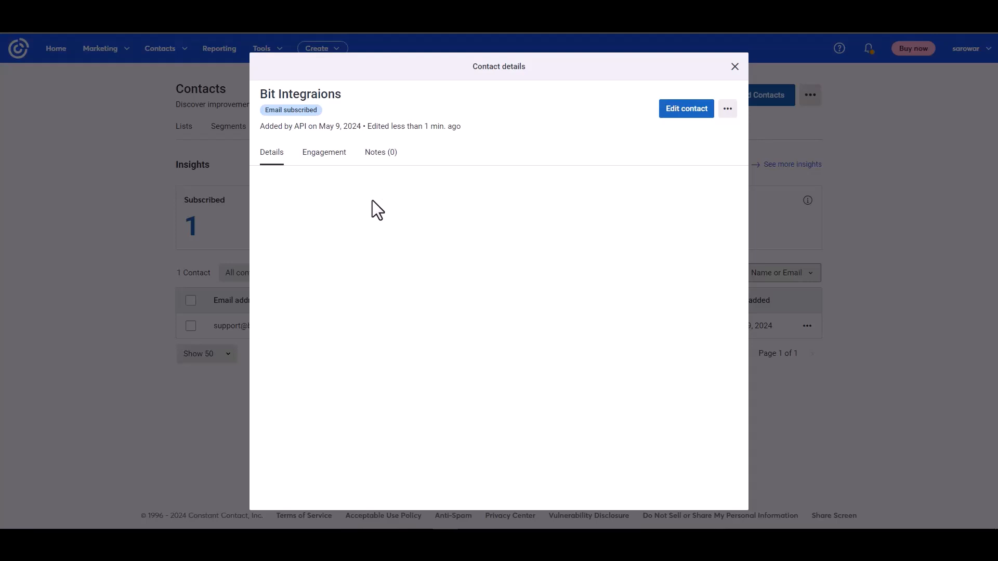
drag(265, 127, 335, 121)
click(416, 295)
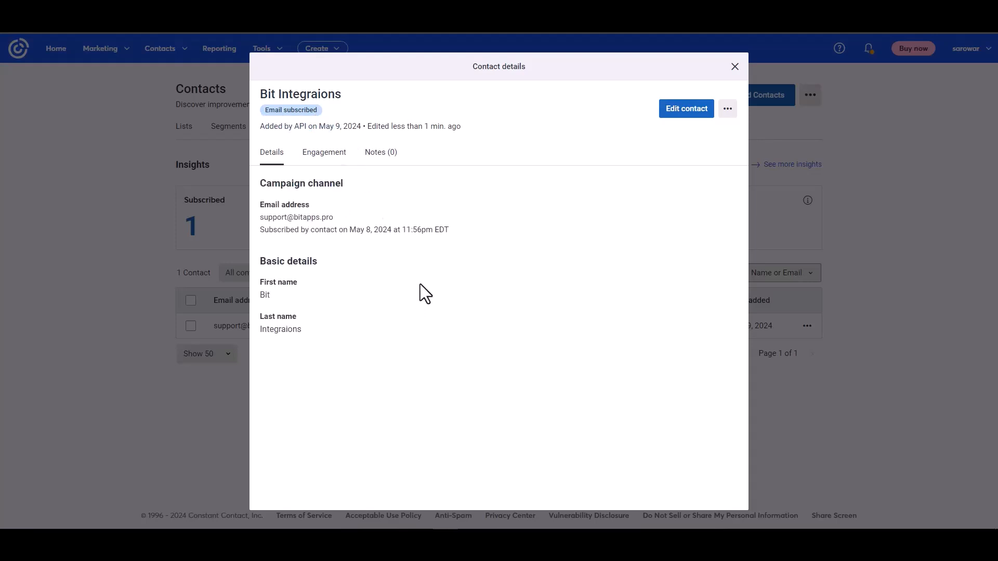